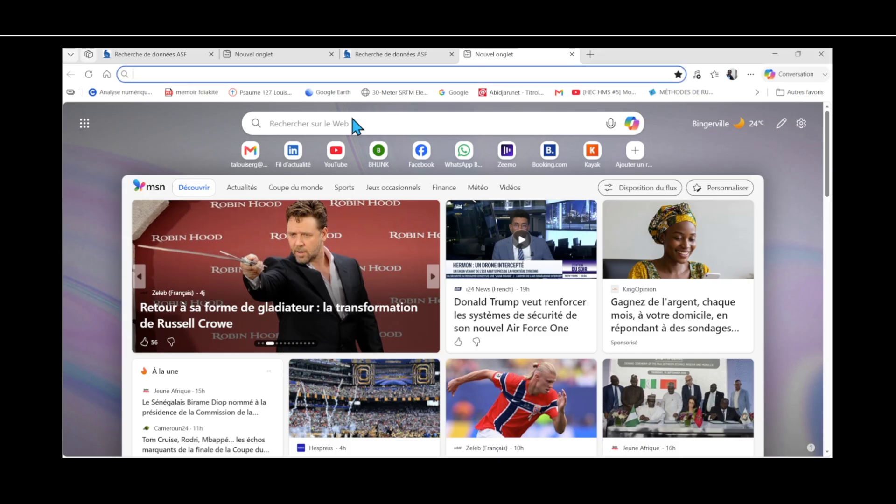
Open google.com in the new browser tab
{"action": "left_click", "coordinate": [303, 124]}
{"action": "type", "text": "g"}
{"action": "left_click", "coordinate": [215, 71]}
{"action": "type", "text": "gle.com"}
{"action": "key", "text": "Return"}
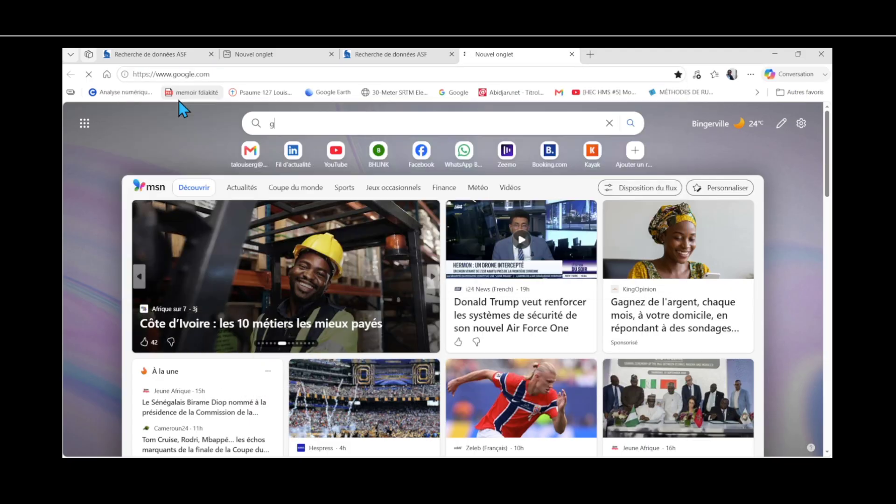
Search the web for "alaska asf" and open the ASF Data Search Vertex site
{"action": "type", "text": "a"}
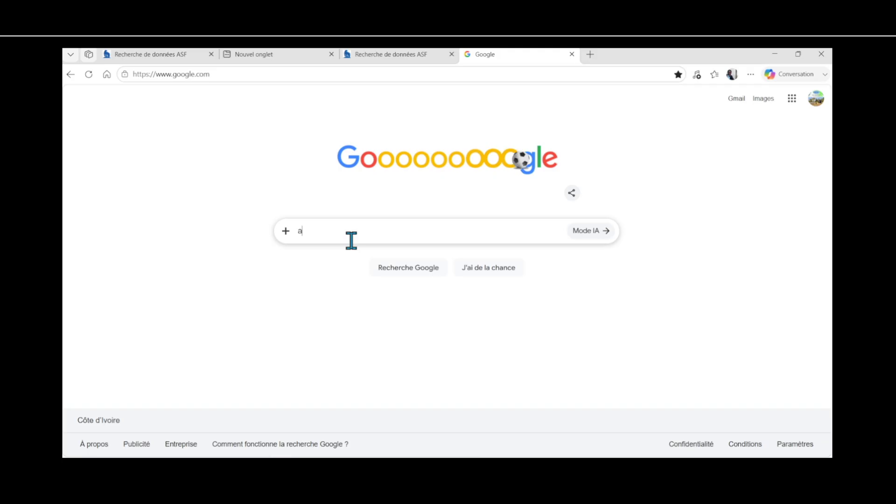
{"action": "type", "text": "laska "}
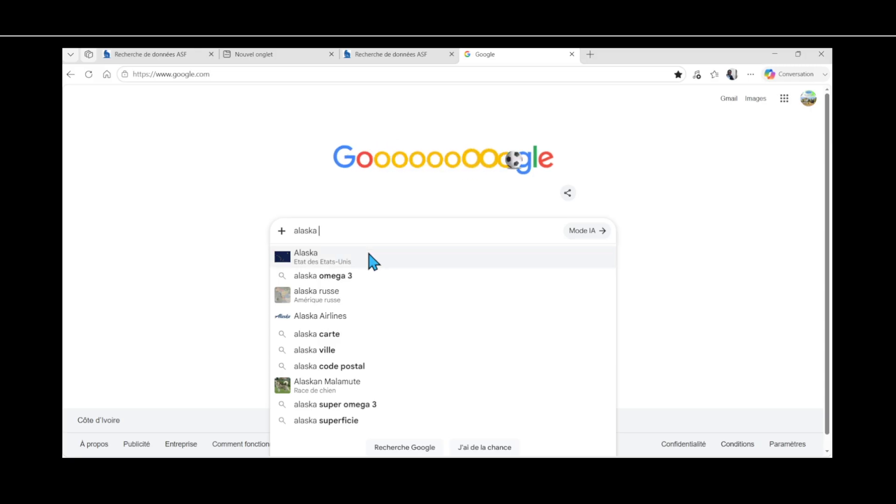
{"action": "type", "text": "asf"}
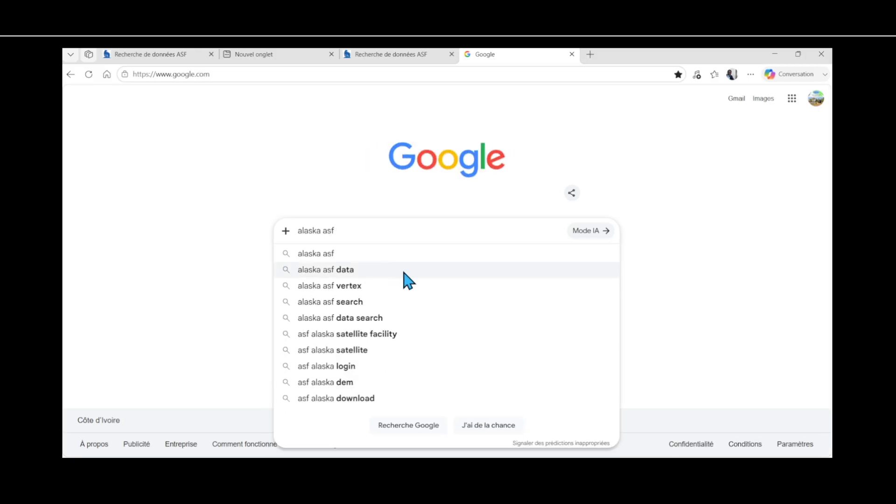
{"action": "left_click", "coordinate": [366, 254]}
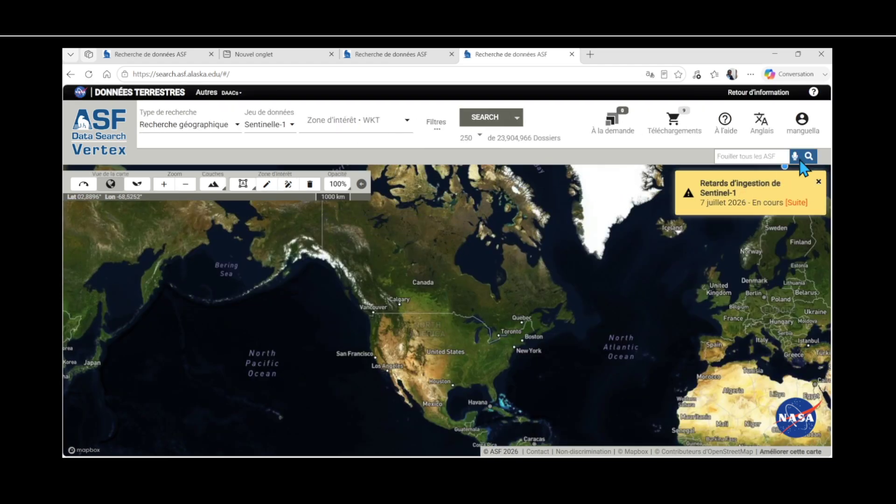
Sign out of the current account and sign back in through Earthdata Login
{"action": "left_click", "coordinate": [803, 132]}
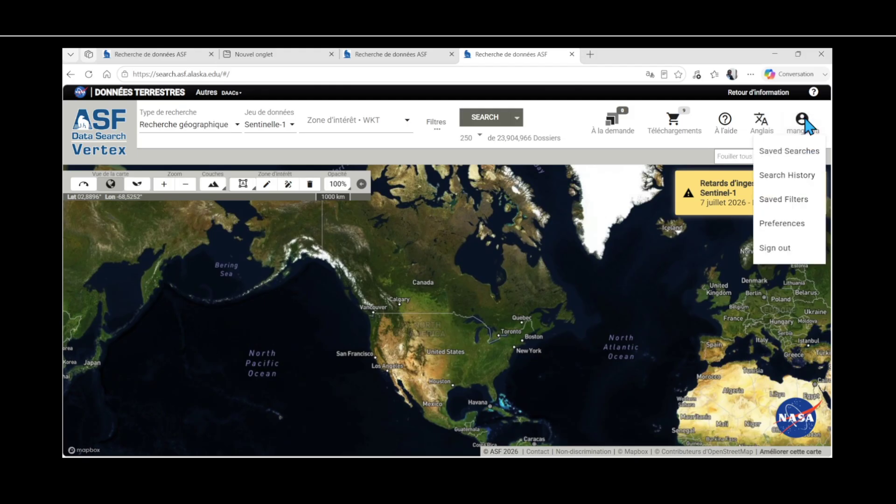
{"action": "left_click", "coordinate": [789, 133]}
{"action": "left_click", "coordinate": [799, 137]}
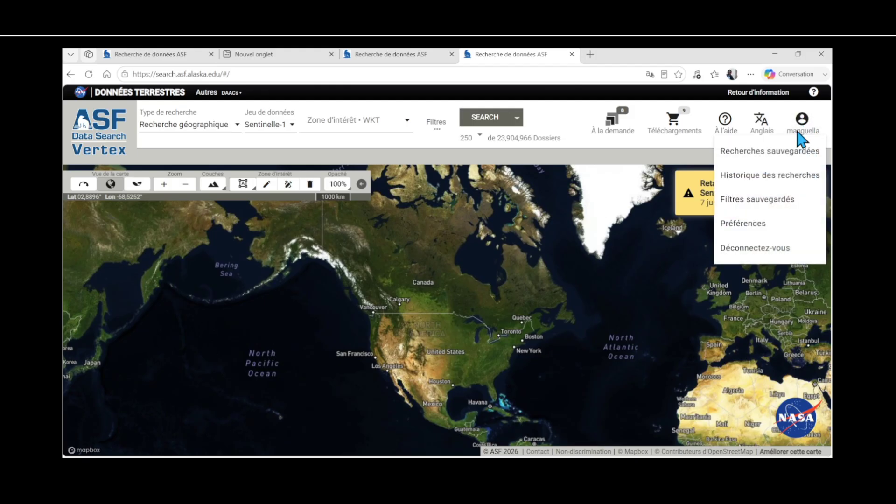
{"action": "left_click", "coordinate": [755, 248]}
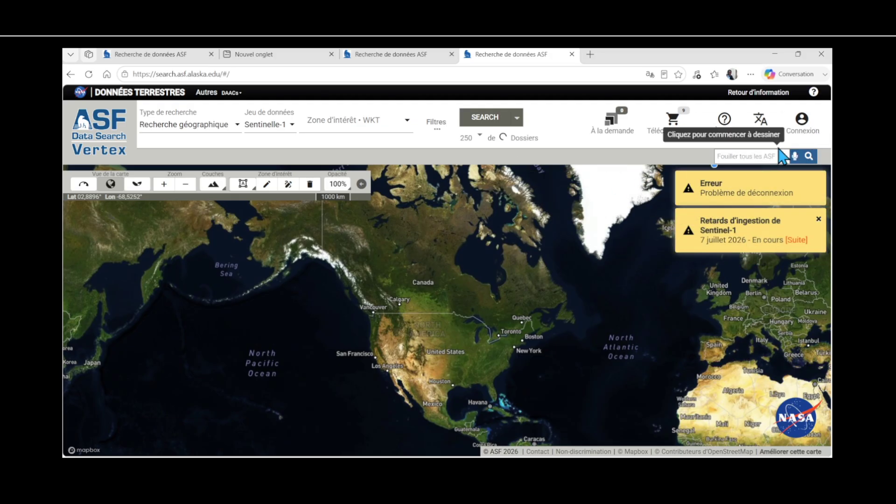
{"action": "left_click", "coordinate": [802, 125]}
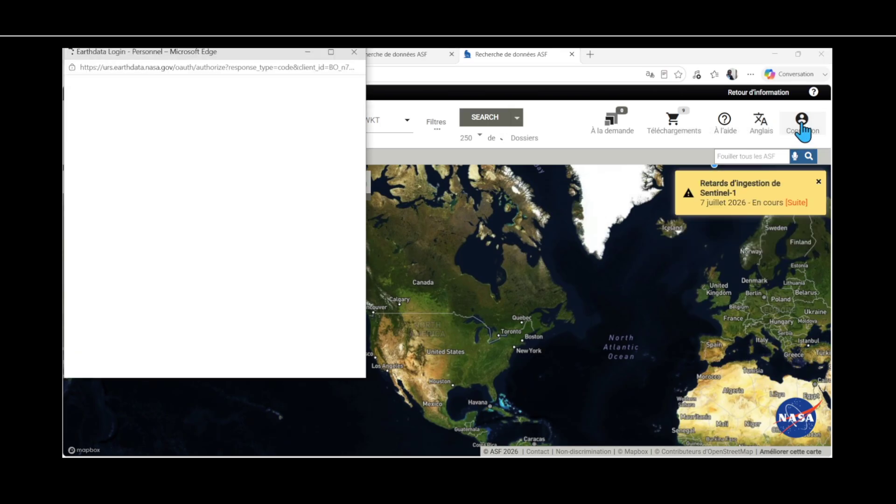
{"action": "scroll", "coordinate": [171, 179], "scroll_direction": "down", "scroll_amount": 2}
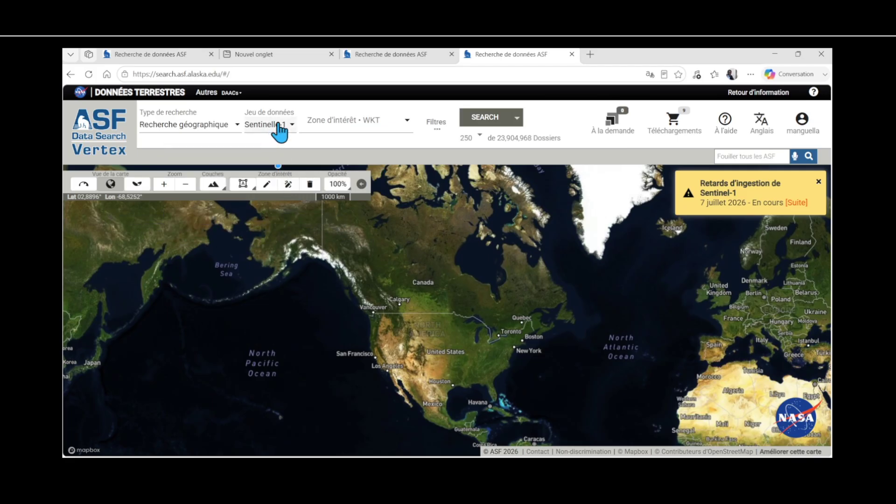
Set the search dataset to ALOS PALSAR
{"action": "left_click", "coordinate": [289, 129]}
{"action": "left_click", "coordinate": [224, 151]}
{"action": "left_click", "coordinate": [292, 126]}
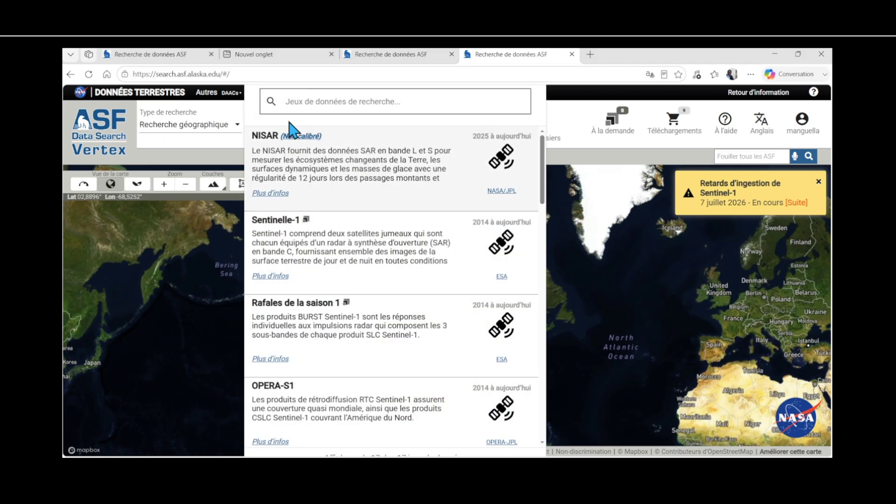
{"action": "scroll", "coordinate": [299, 321], "scroll_direction": "down", "scroll_amount": 5}
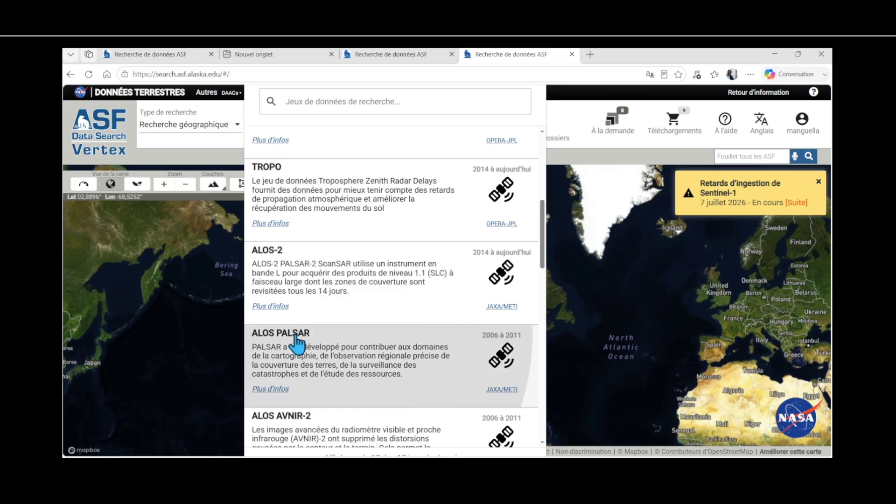
{"action": "left_click", "coordinate": [296, 338]}
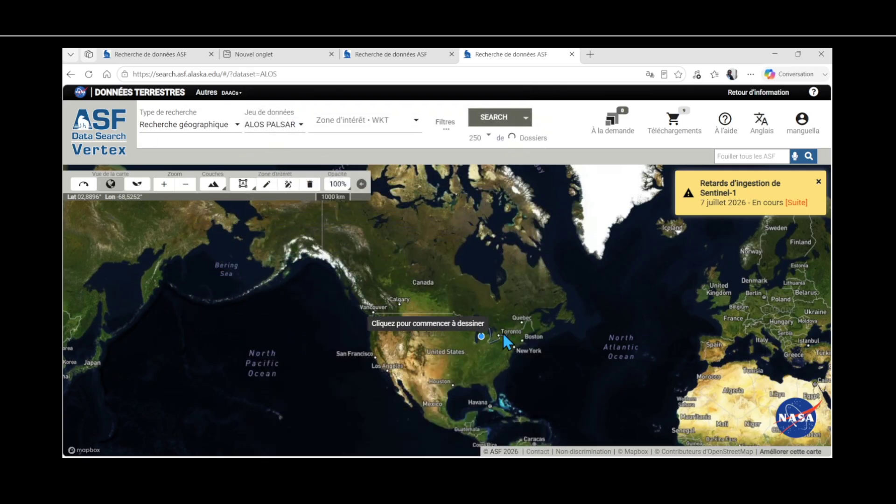
Draw a small area-of-interest box near Yamoussoukro and review the search filters' geospatial file import option without applying anything
{"action": "scroll", "coordinate": [737, 421], "scroll_direction": "up", "scroll_amount": 3}
{"action": "left_click_drag", "start_coordinate": [726, 417], "coordinate": [621, 327]}
{"action": "scroll", "coordinate": [419, 237], "scroll_direction": "down", "scroll_amount": 1}
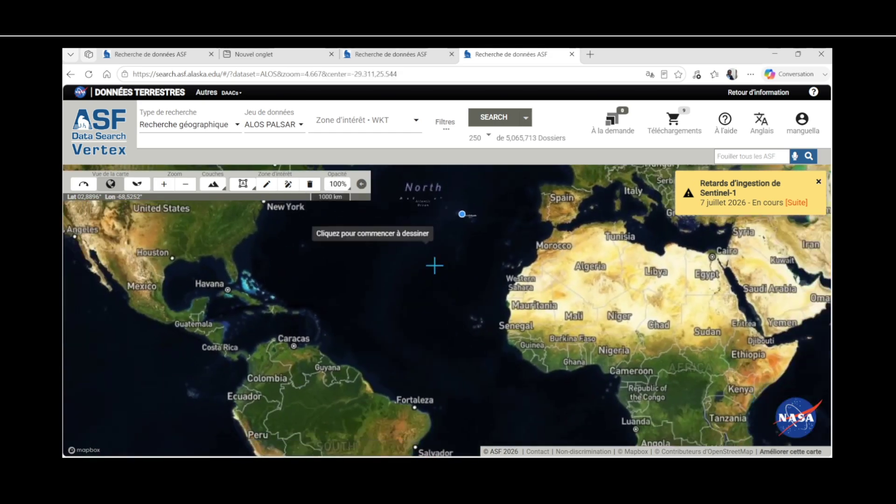
{"action": "scroll", "coordinate": [499, 312], "scroll_direction": "up", "scroll_amount": 5}
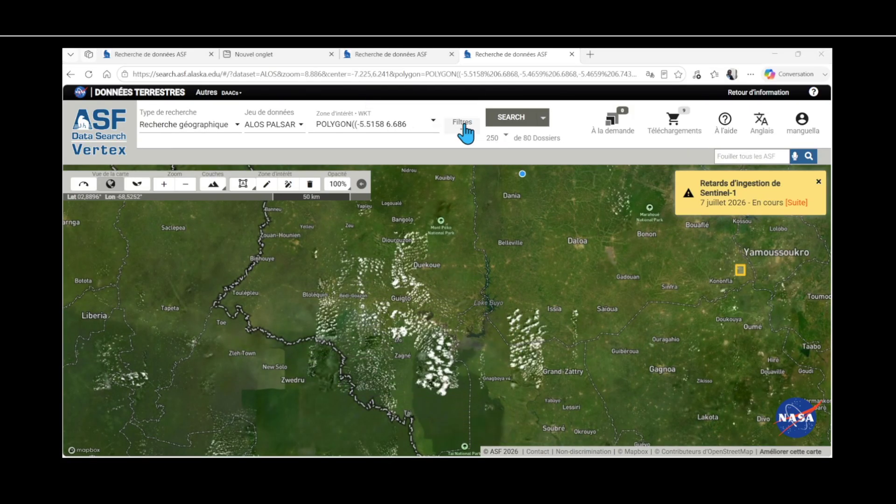
{"action": "left_click", "coordinate": [463, 126]}
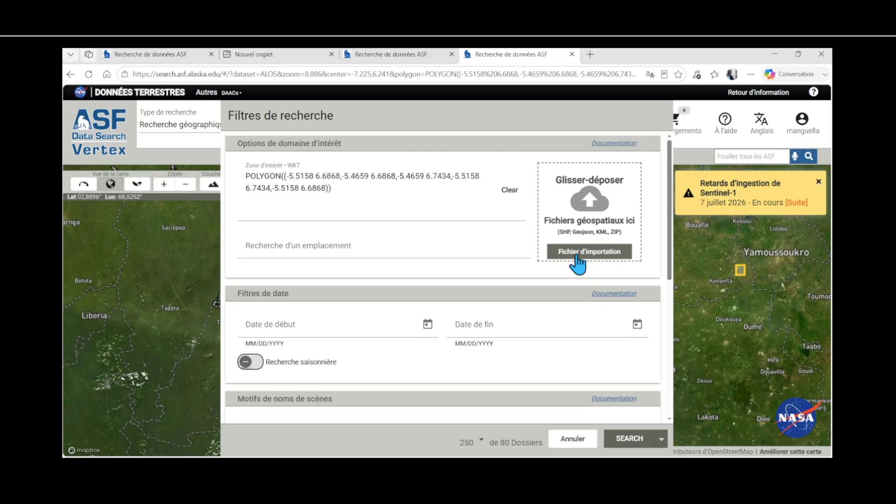
{"action": "left_click", "coordinate": [574, 441]}
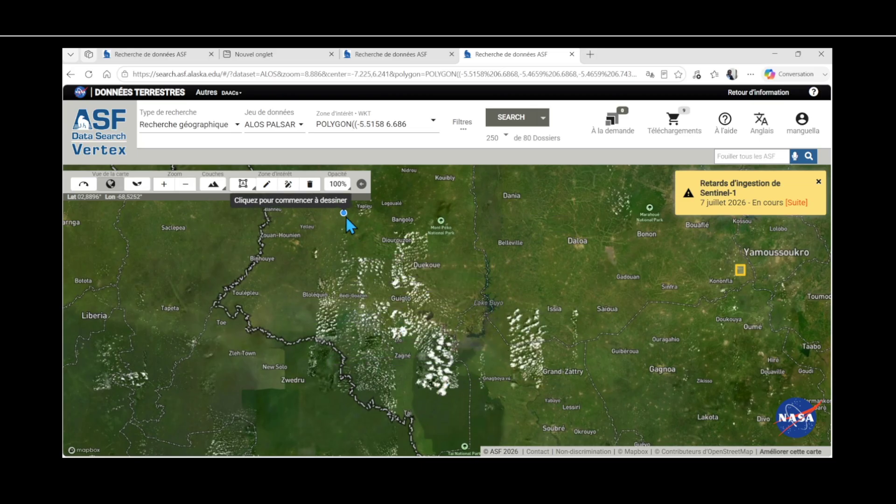
Draw a new area-of-interest box on the map over Soubré and the land just southeast of it
{"action": "scroll", "coordinate": [469, 256], "scroll_direction": "down", "scroll_amount": 3}
{"action": "scroll", "coordinate": [479, 377], "scroll_direction": "up", "scroll_amount": 2}
{"action": "scroll", "coordinate": [536, 345], "scroll_direction": "up", "scroll_amount": 3}
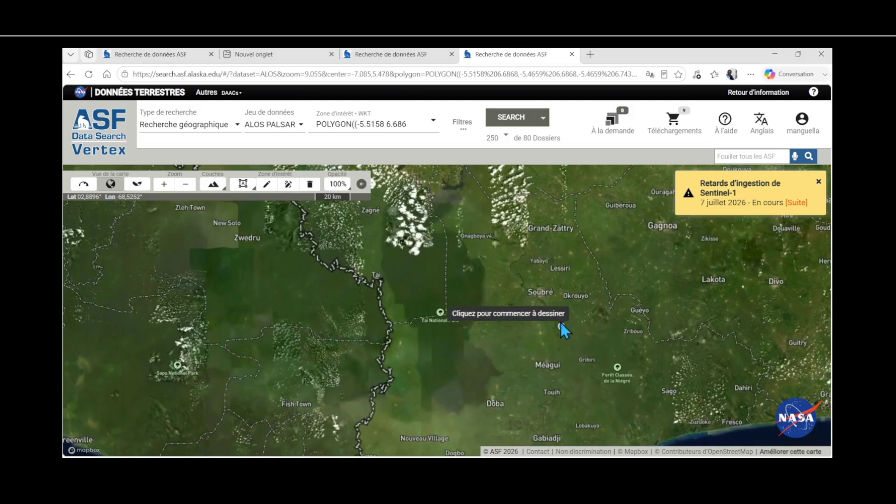
{"action": "left_click", "coordinate": [251, 189]}
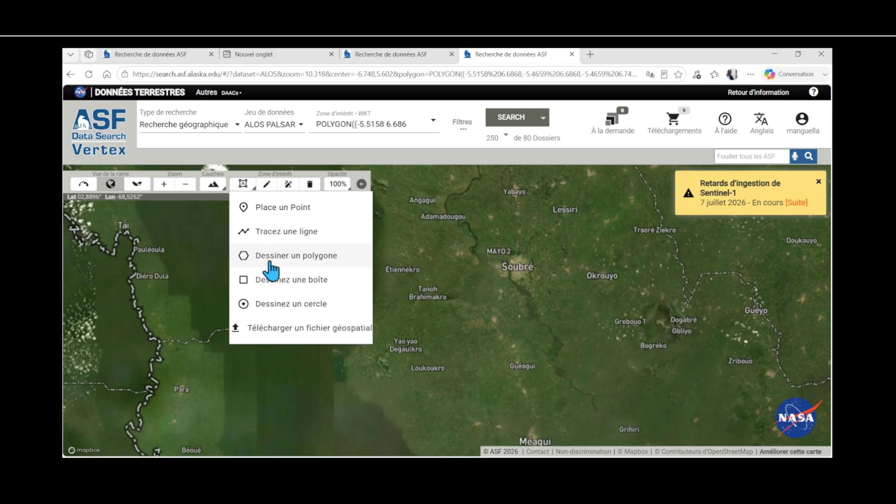
{"action": "left_click", "coordinate": [267, 183]}
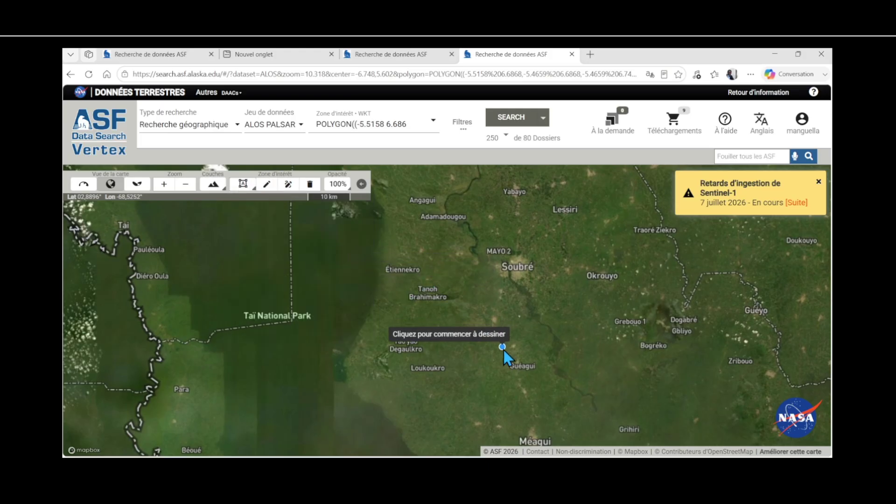
{"action": "left_click_drag", "start_coordinate": [485, 251], "coordinate": [509, 270]}
{"action": "left_click", "coordinate": [518, 264]}
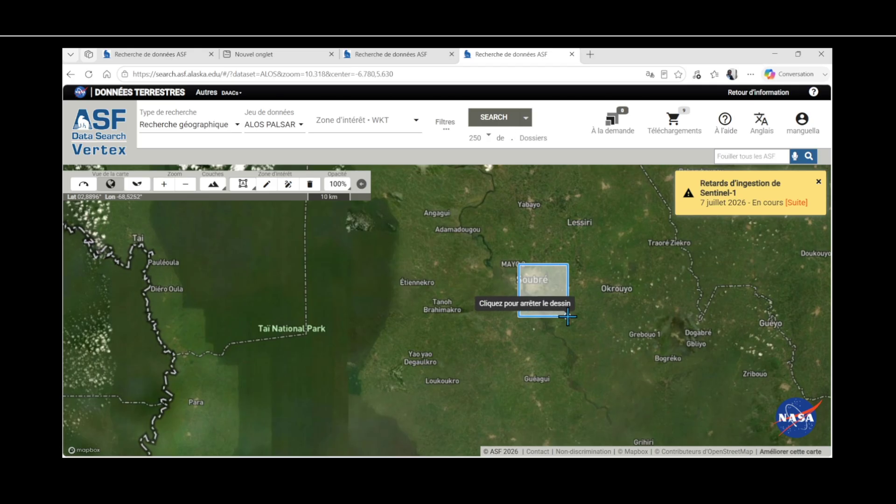
{"action": "left_click", "coordinate": [572, 317]}
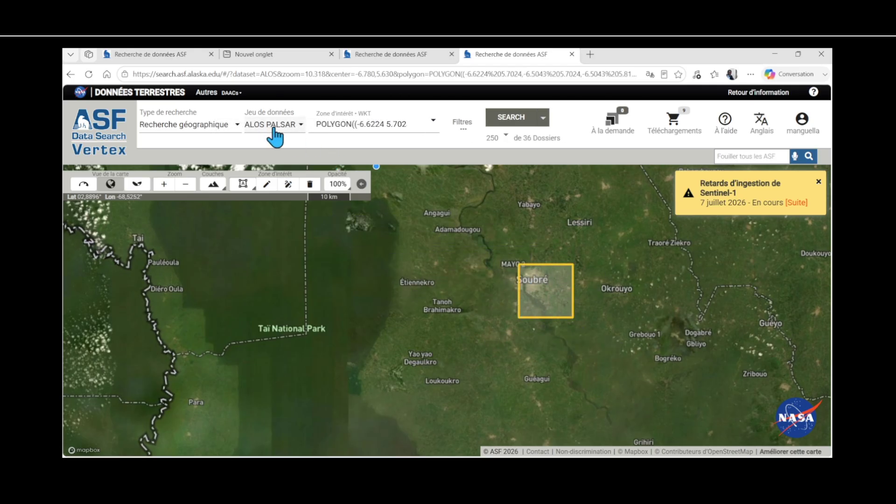
Run the search for the Soubré area and select scene ALPSRP084590100 dated 26 August 2007
{"action": "left_click", "coordinate": [521, 124]}
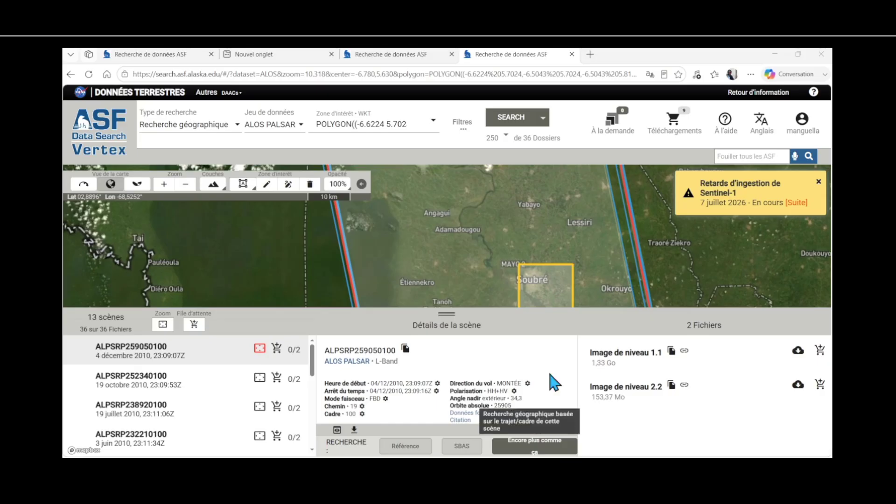
{"action": "scroll", "coordinate": [480, 205], "scroll_direction": "down", "scroll_amount": 5}
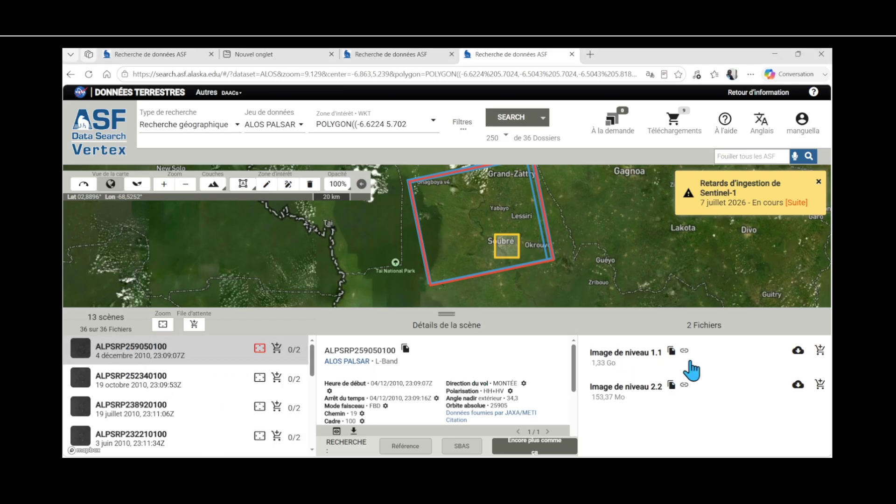
{"action": "scroll", "coordinate": [154, 373], "scroll_direction": "down", "scroll_amount": 5}
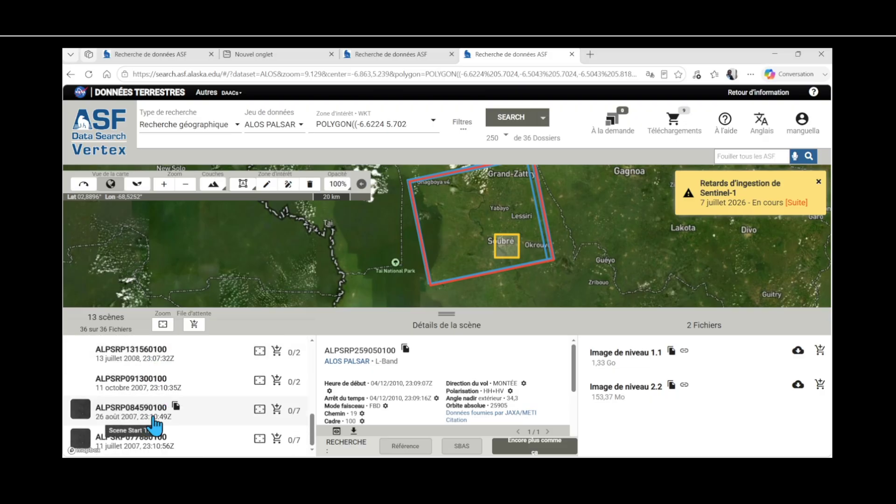
{"action": "left_click", "coordinate": [110, 422]}
{"action": "scroll", "coordinate": [677, 380], "scroll_direction": "down", "scroll_amount": 1}
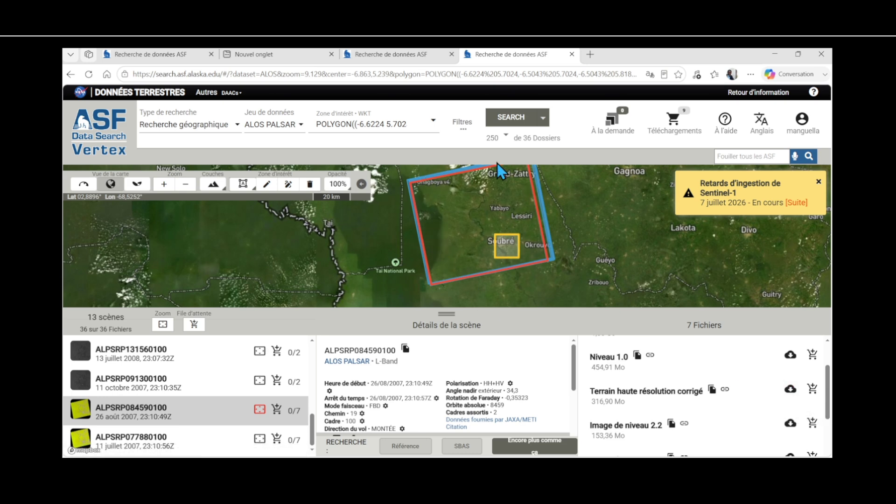
Start downloading the high-resolution terrain-corrected file of scene ALPSRP084590100
{"action": "scroll", "coordinate": [560, 273], "scroll_direction": "up", "scroll_amount": 5}
{"action": "scroll", "coordinate": [584, 238], "scroll_direction": "down", "scroll_amount": 6}
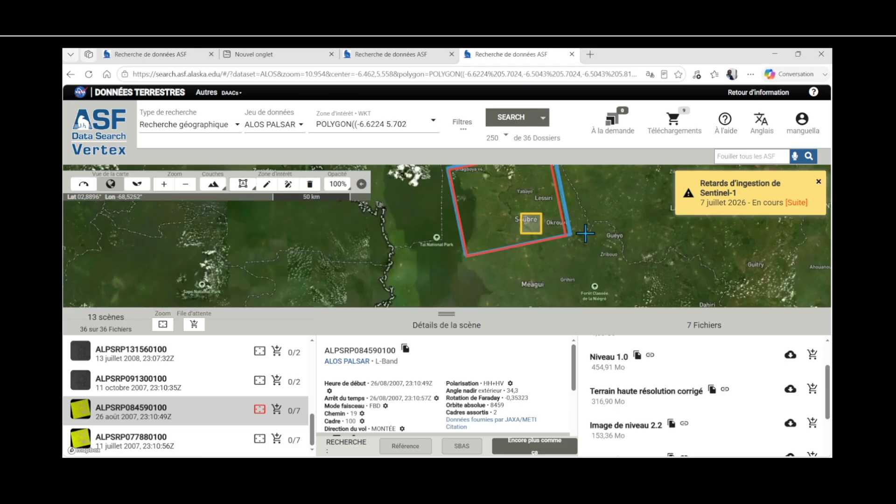
{"action": "left_click", "coordinate": [790, 391]}
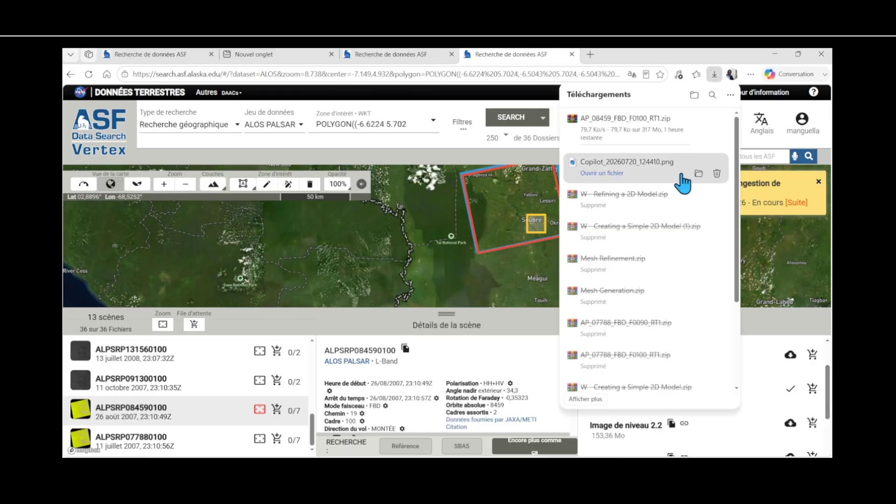
{"action": "left_click", "coordinate": [716, 136]}
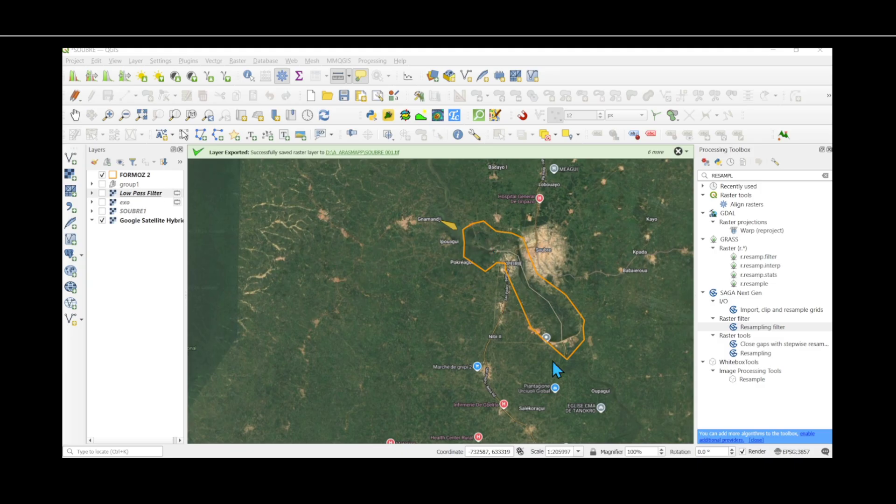
In QGIS, set the project coordinate reference system to EPSG:32629 - WGS 84 / UTM zone 29N
{"action": "left_click", "coordinate": [793, 451]}
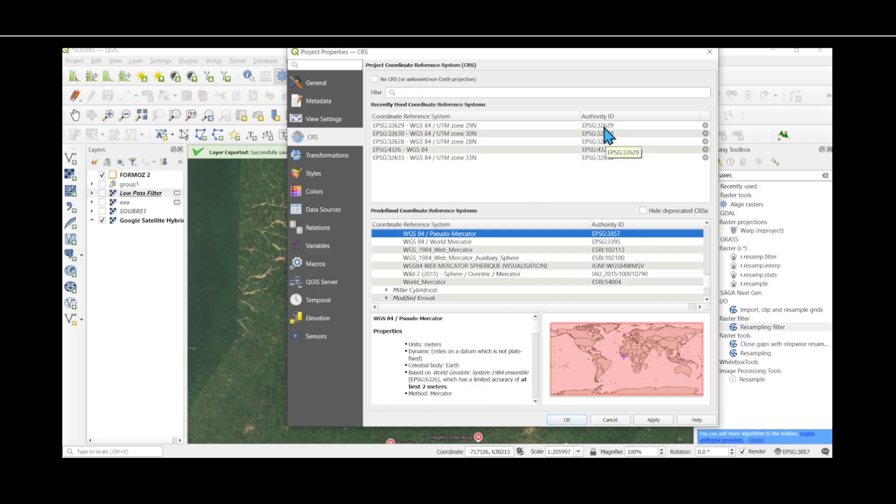
{"action": "left_click", "coordinate": [608, 126]}
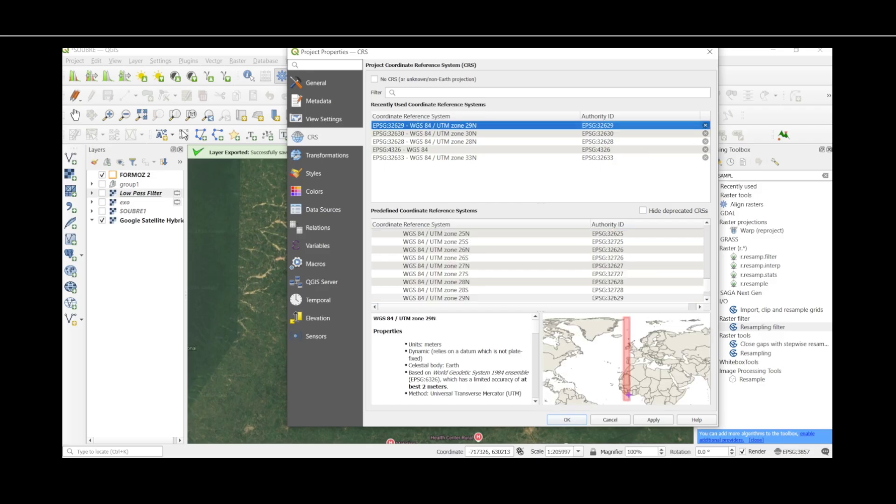
{"action": "left_click", "coordinate": [565, 419]}
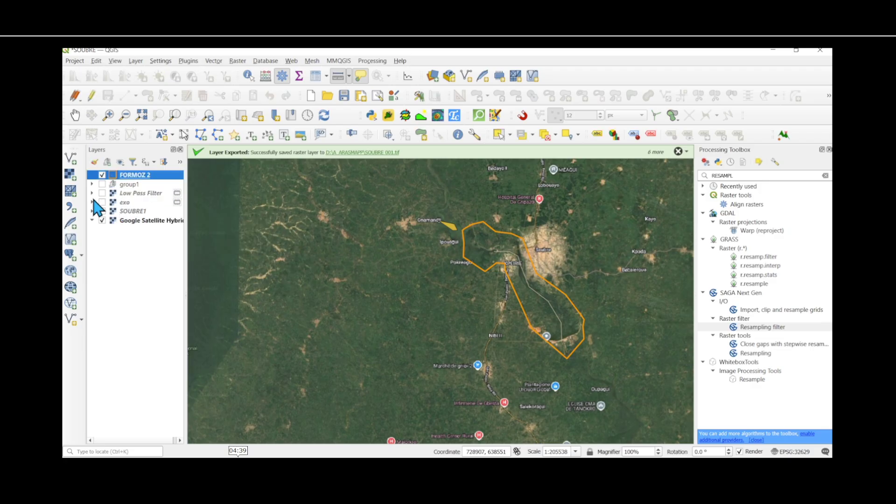
{"action": "left_click", "coordinate": [71, 174]}
{"action": "left_click", "coordinate": [669, 160]}
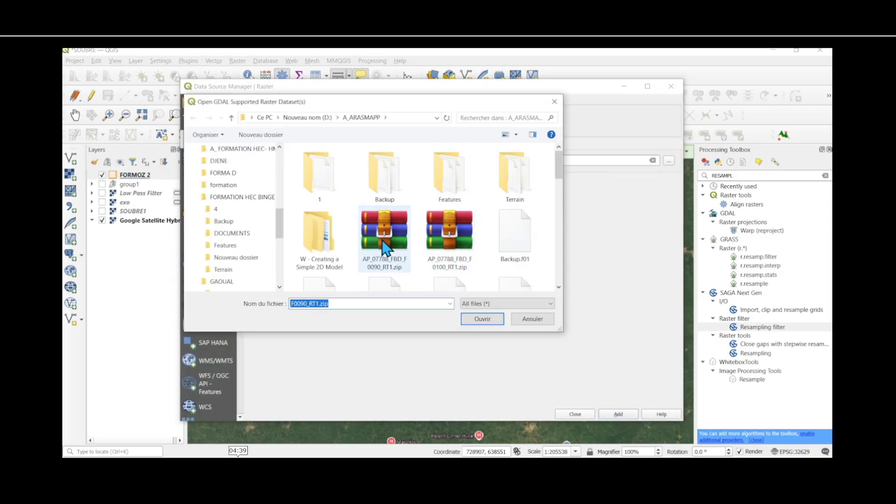
{"action": "left_click", "coordinate": [390, 264]}
{"action": "left_click", "coordinate": [482, 320]}
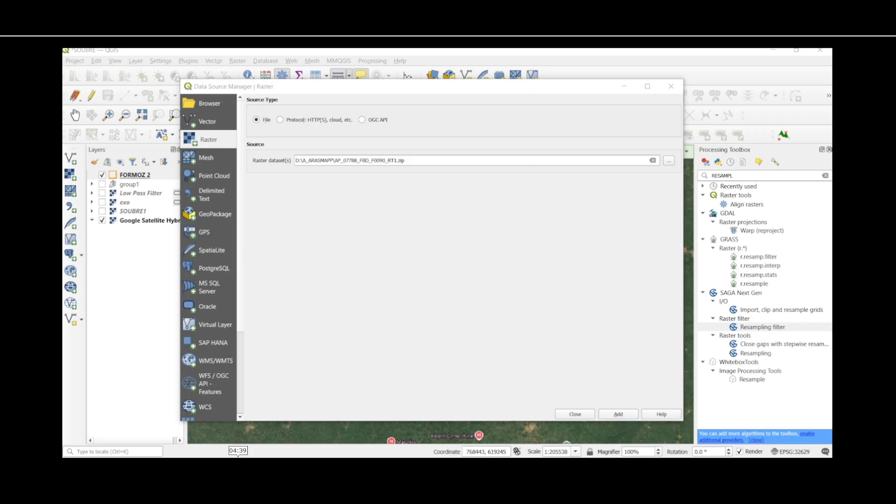
{"action": "left_click", "coordinate": [617, 413]}
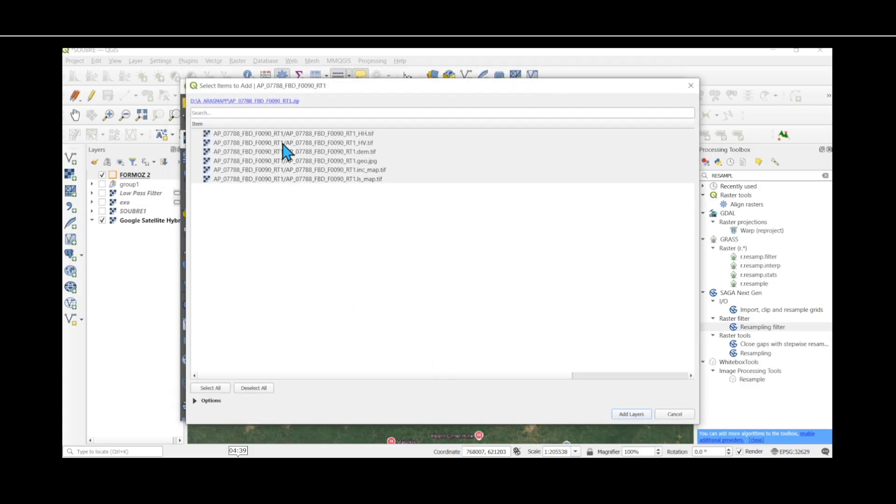
{"action": "left_click", "coordinate": [356, 153]}
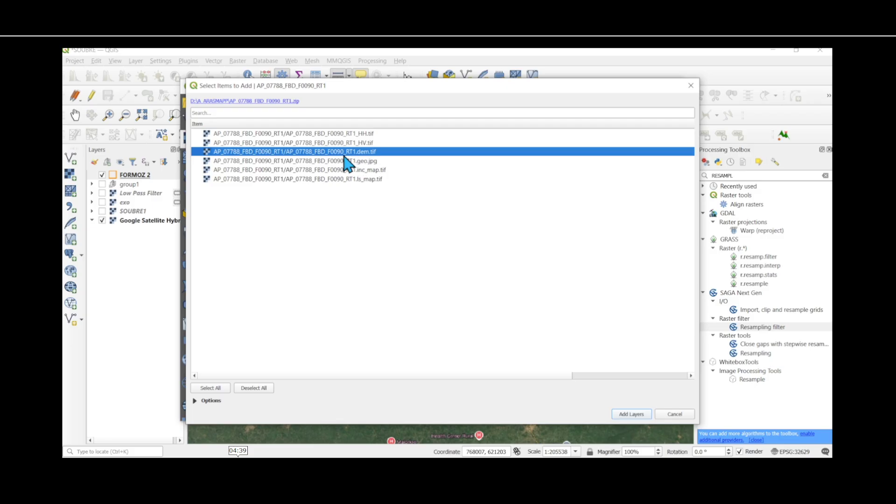
{"action": "left_click", "coordinate": [691, 86]}
{"action": "left_click", "coordinate": [676, 90]}
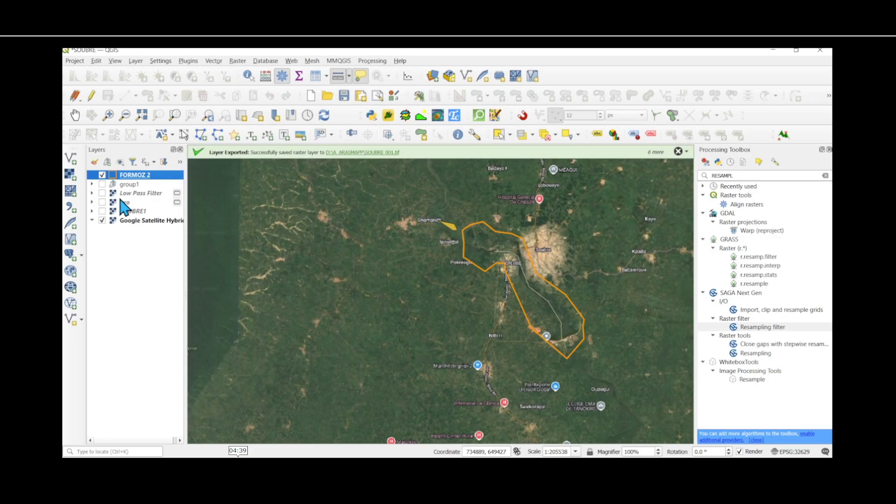
Turn on the SOUBRE1 elevation raster so it displays on the map around the FORMOZ 2 outline
{"action": "left_click", "coordinate": [133, 211]}
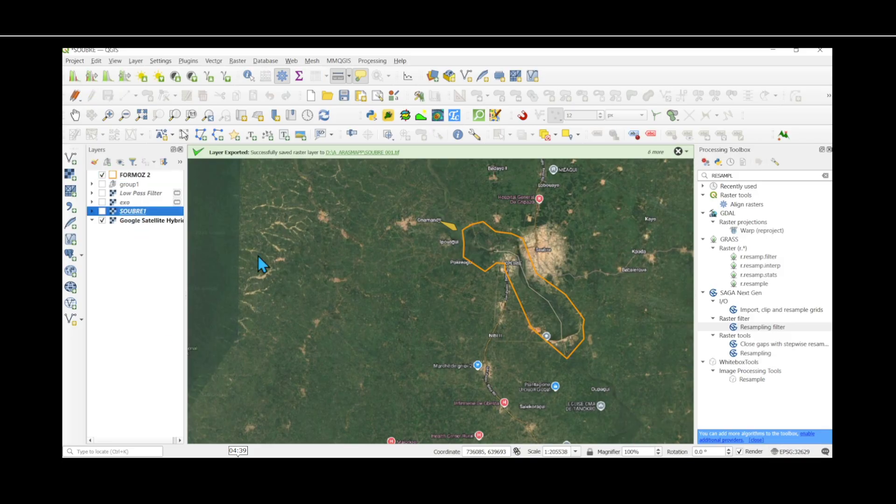
{"action": "right_click", "coordinate": [120, 210]}
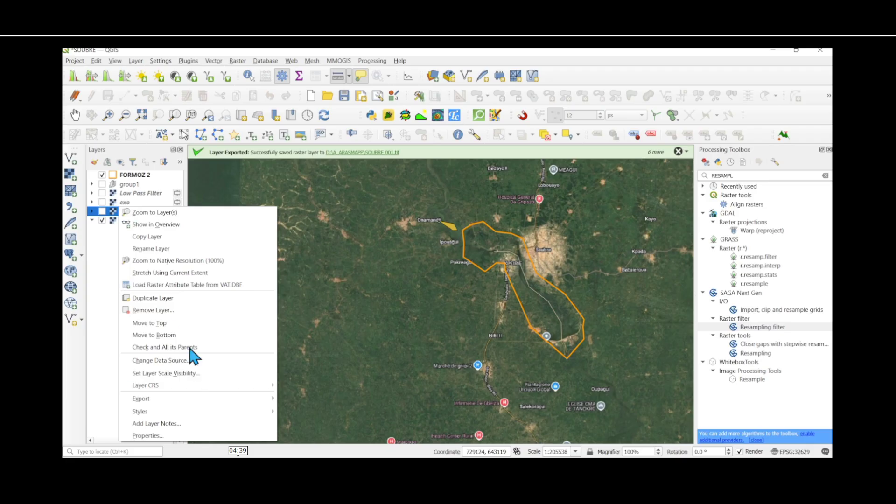
{"action": "left_click", "coordinate": [106, 250]}
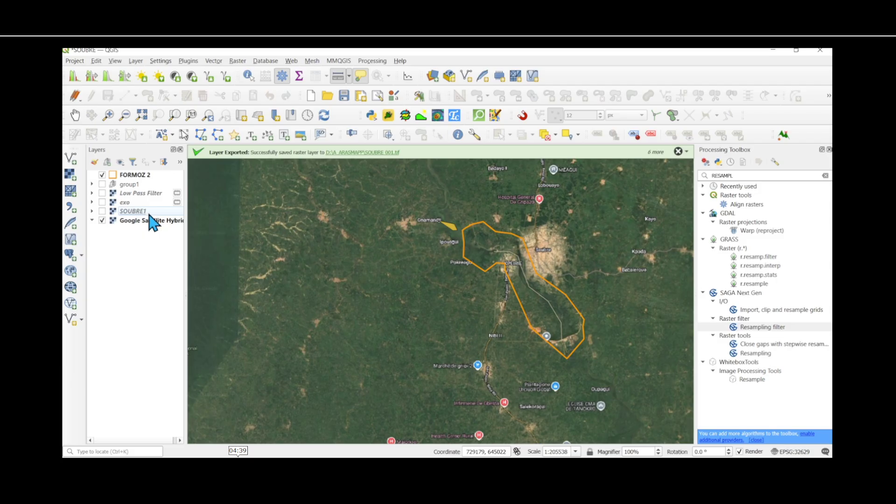
{"action": "left_click", "coordinate": [102, 211]}
{"action": "scroll", "coordinate": [248, 257], "scroll_direction": "up", "scroll_amount": 1}
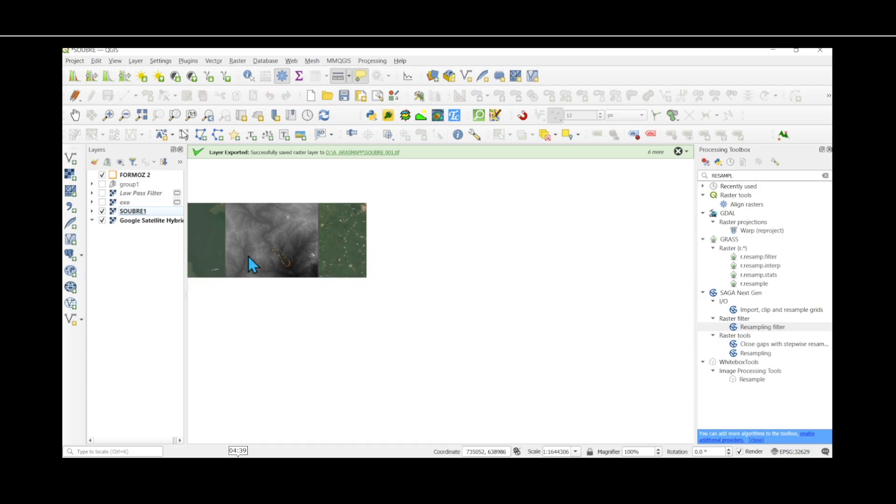
{"action": "scroll", "coordinate": [373, 237], "scroll_direction": "down", "scroll_amount": 2}
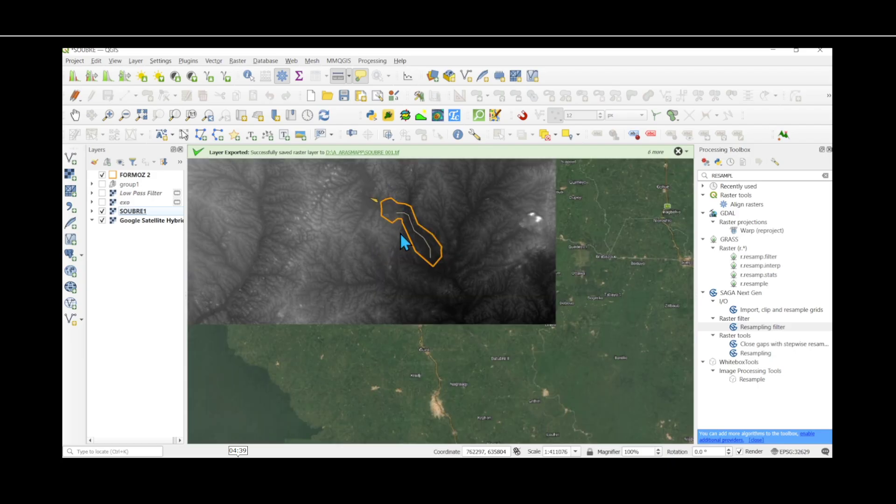
{"action": "left_click", "coordinate": [237, 61]}
{"action": "mouse_move", "coordinate": [252, 121]}
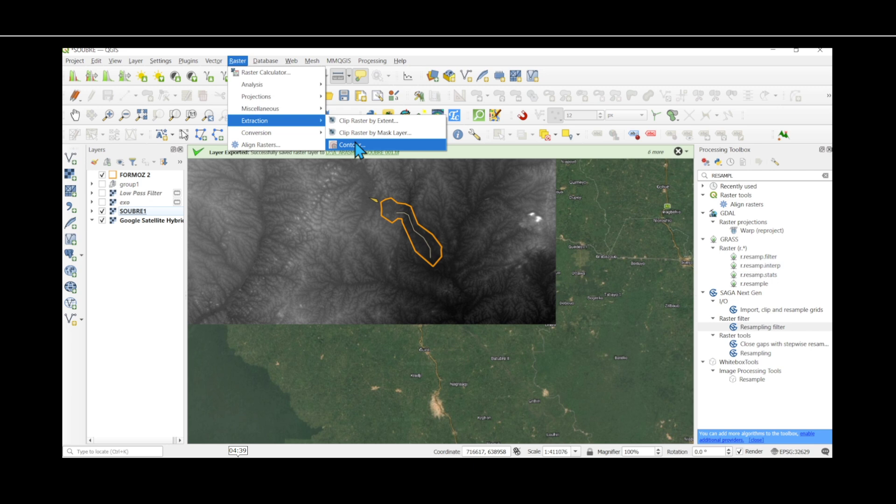
{"action": "mouse_move", "coordinate": [281, 132]}
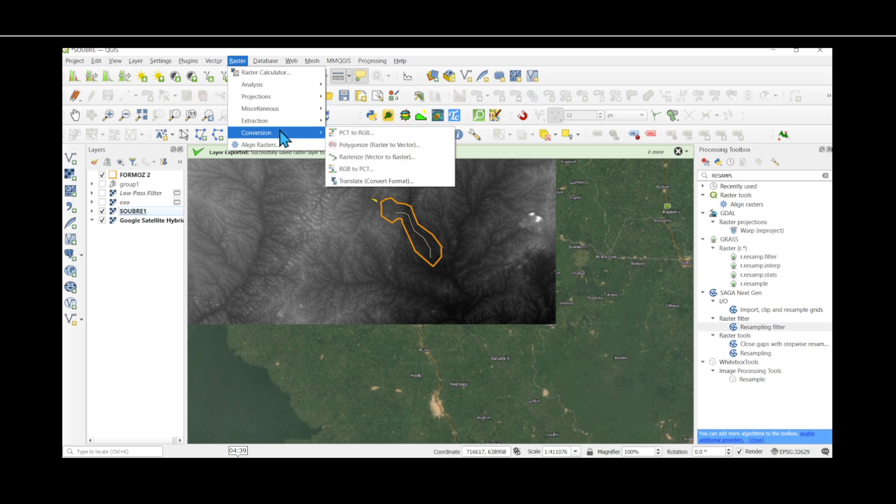
{"action": "left_click", "coordinate": [368, 135]}
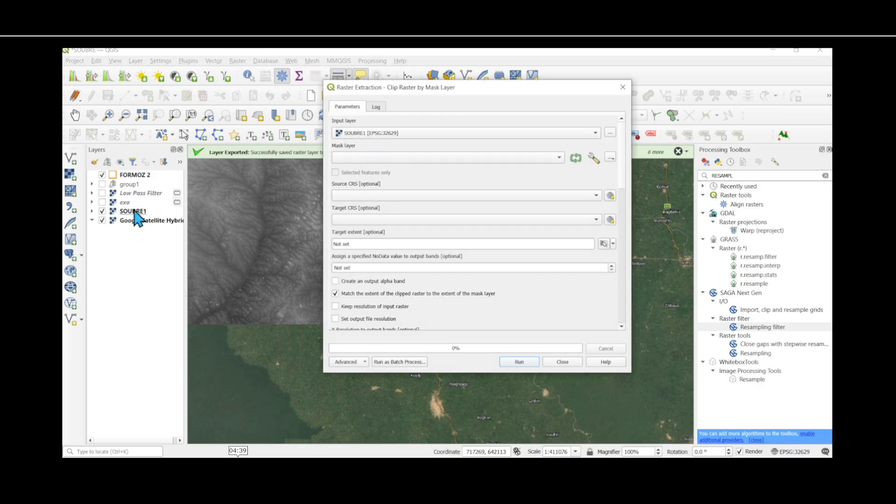
{"action": "left_click", "coordinate": [370, 134]}
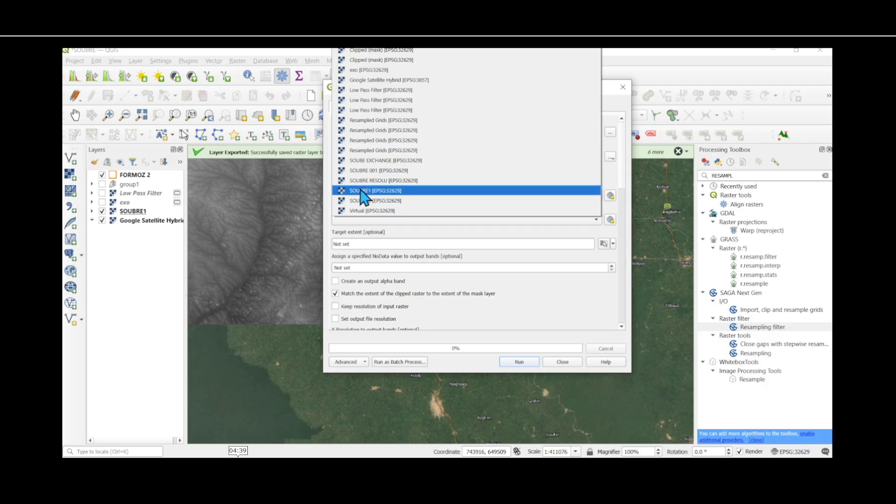
{"action": "left_click", "coordinate": [362, 191]}
{"action": "left_click", "coordinate": [361, 160]}
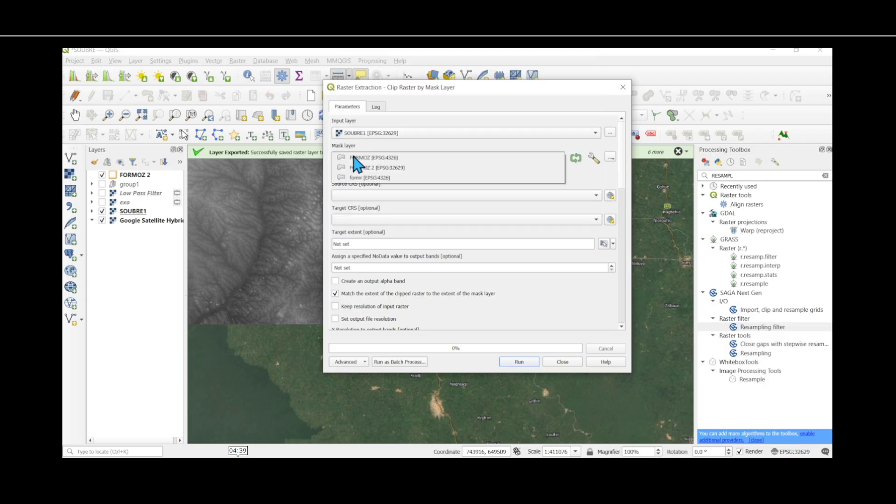
{"action": "left_click", "coordinate": [368, 167]}
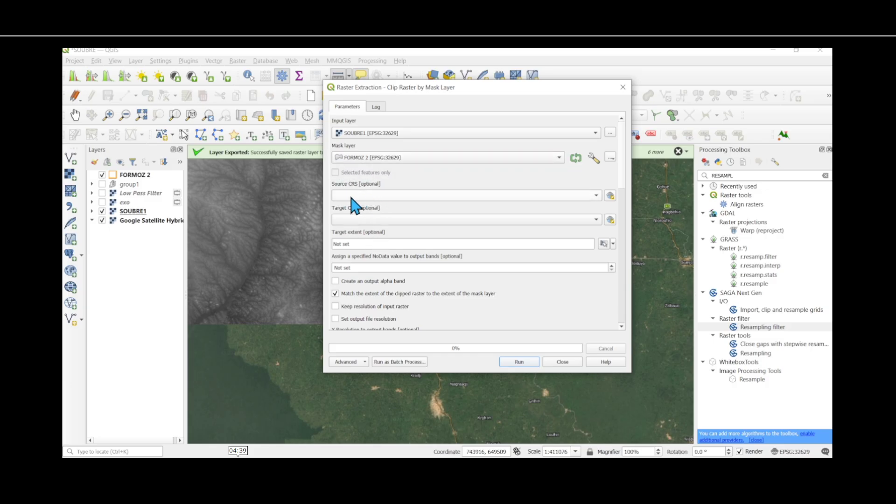
{"action": "left_click", "coordinate": [357, 221]}
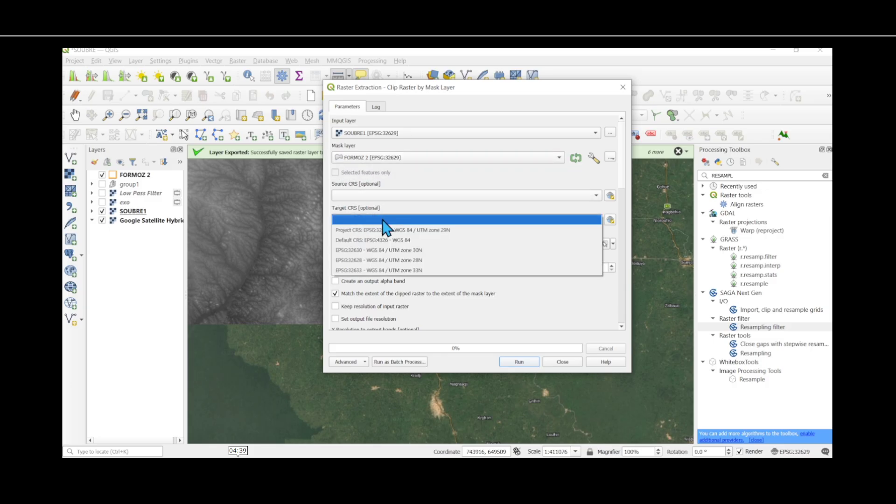
{"action": "left_click", "coordinate": [419, 230]}
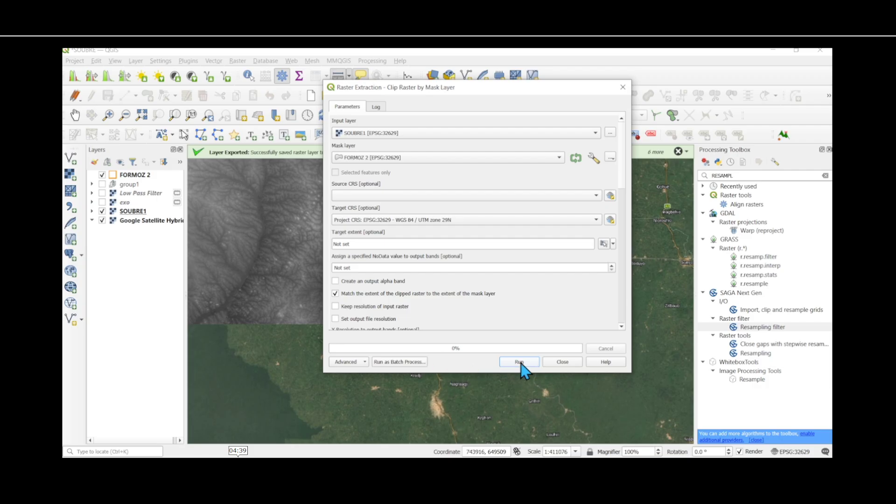
{"action": "left_click", "coordinate": [623, 88]}
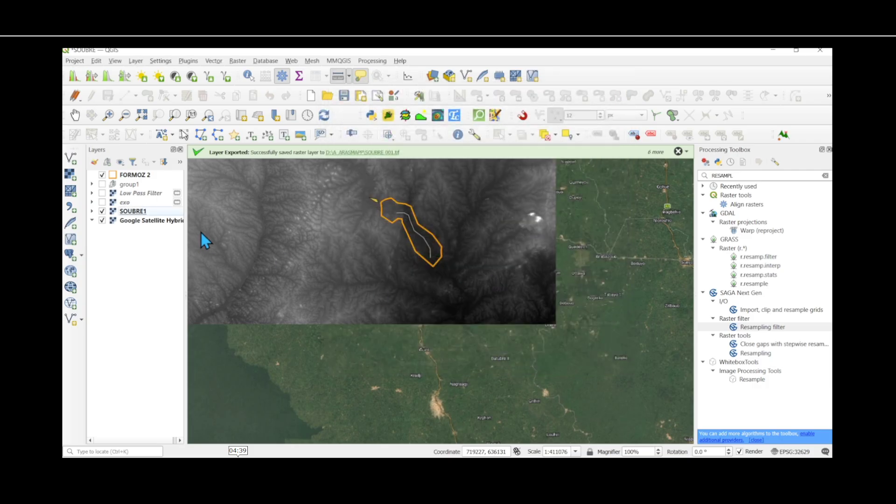
Show the clipped raster layer exo and hide the SOUBRE1 raster
{"action": "left_click", "coordinate": [102, 202]}
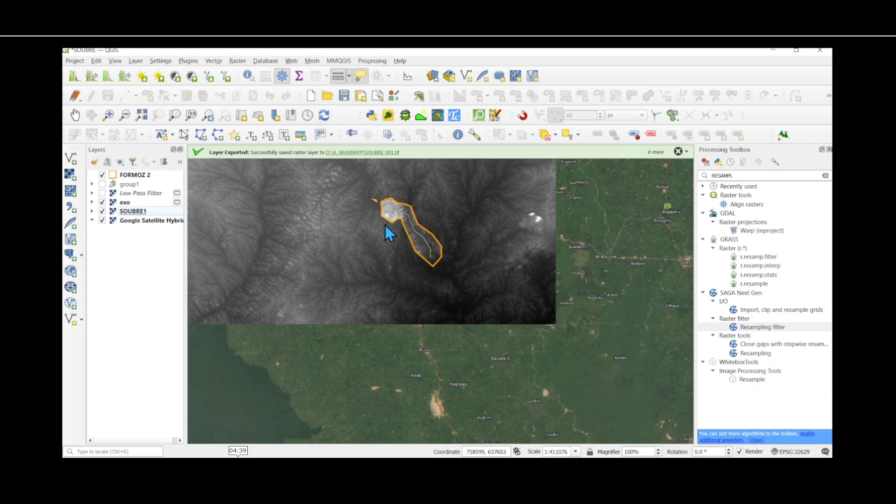
{"action": "left_click", "coordinate": [102, 211]}
{"action": "scroll", "coordinate": [404, 206], "scroll_direction": "up", "scroll_amount": 3}
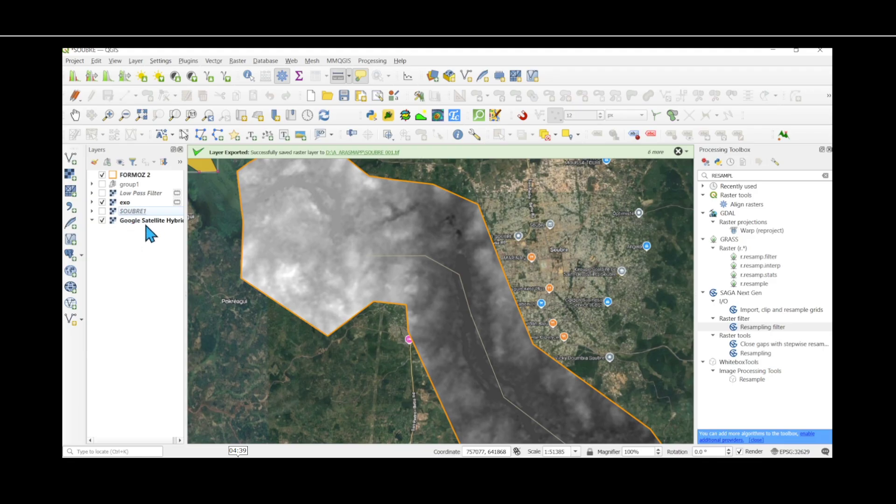
Sketch a temporary profile line across the river on the exo raster and add that layer to the elevation profile
{"action": "left_click", "coordinate": [120, 203]}
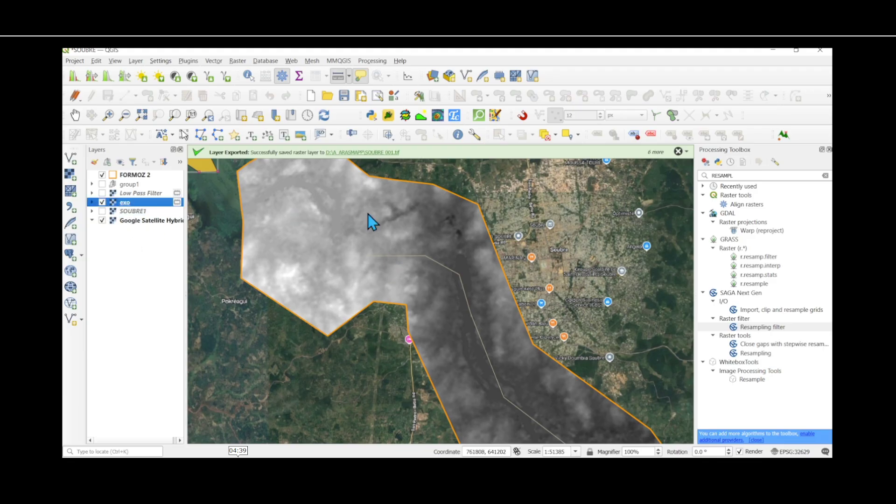
{"action": "left_click", "coordinate": [419, 116]}
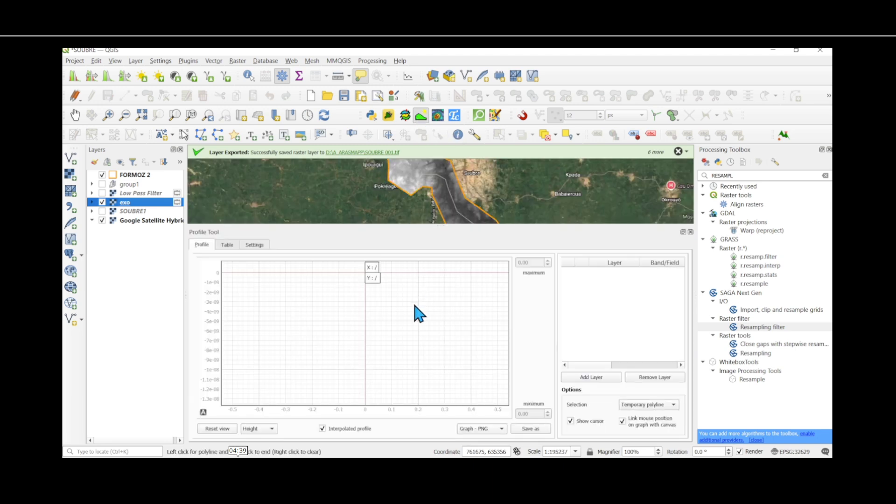
{"action": "left_click", "coordinate": [468, 195]}
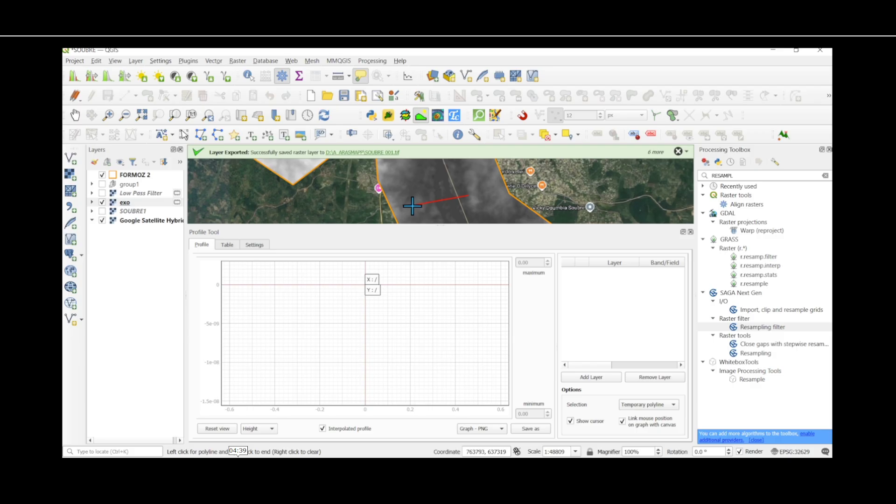
{"action": "right_click", "coordinate": [413, 207]}
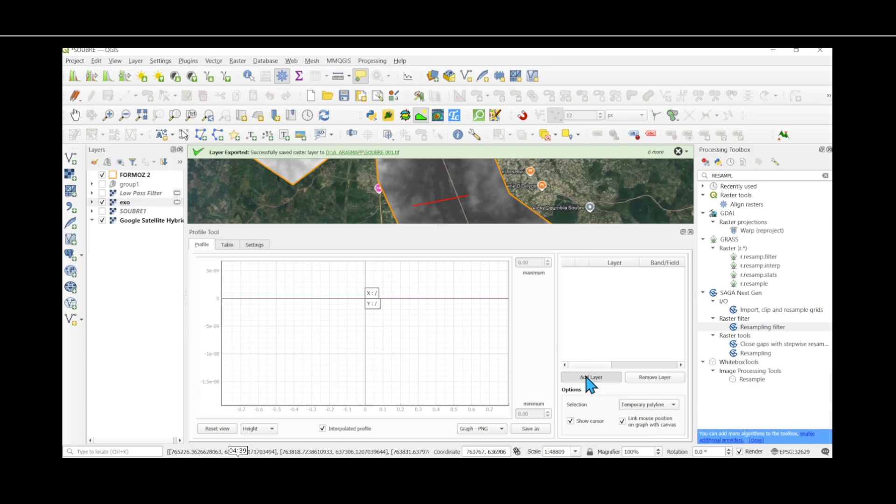
{"action": "left_click", "coordinate": [590, 378]}
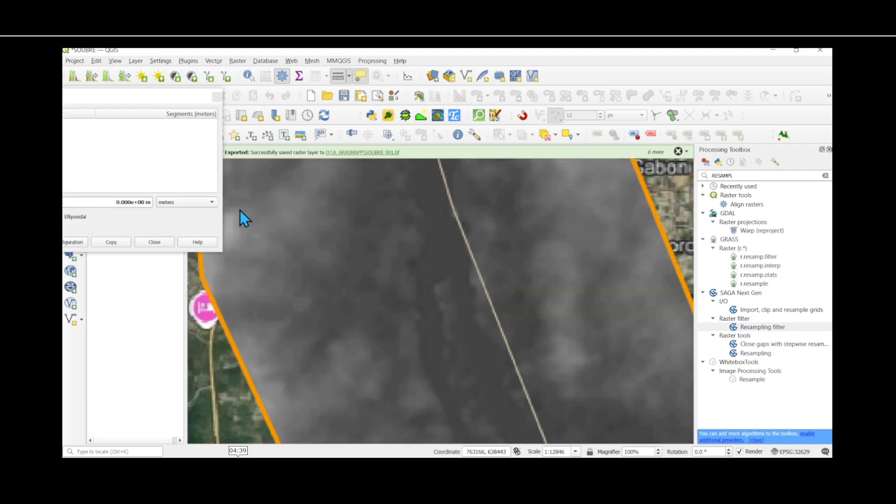
{"action": "left_click", "coordinate": [217, 96]}
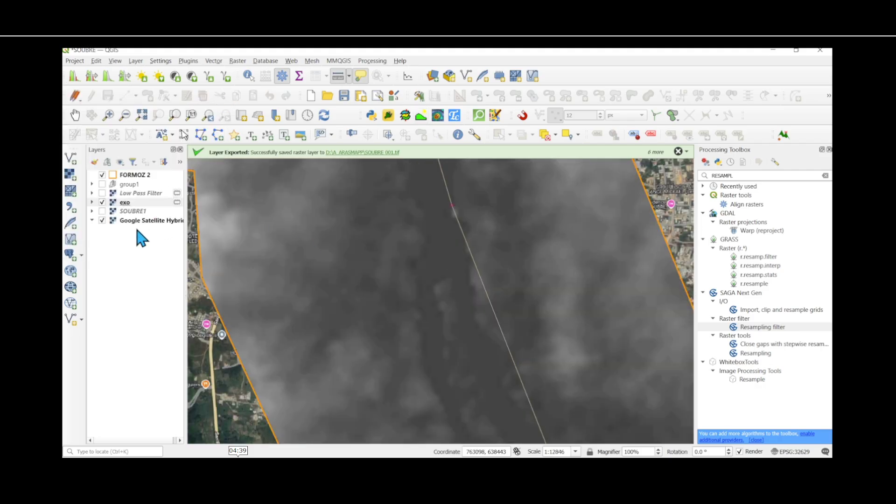
Check the pixel size in the exo layer's information and open the properties of the Low Pass Filter layer
{"action": "right_click", "coordinate": [123, 202]}
{"action": "left_click", "coordinate": [142, 417]}
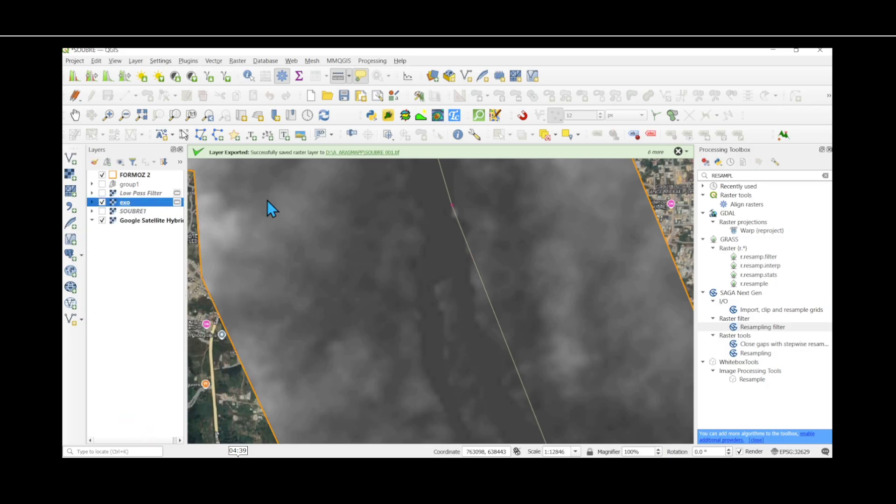
{"action": "scroll", "coordinate": [303, 350], "scroll_direction": "down", "scroll_amount": 10}
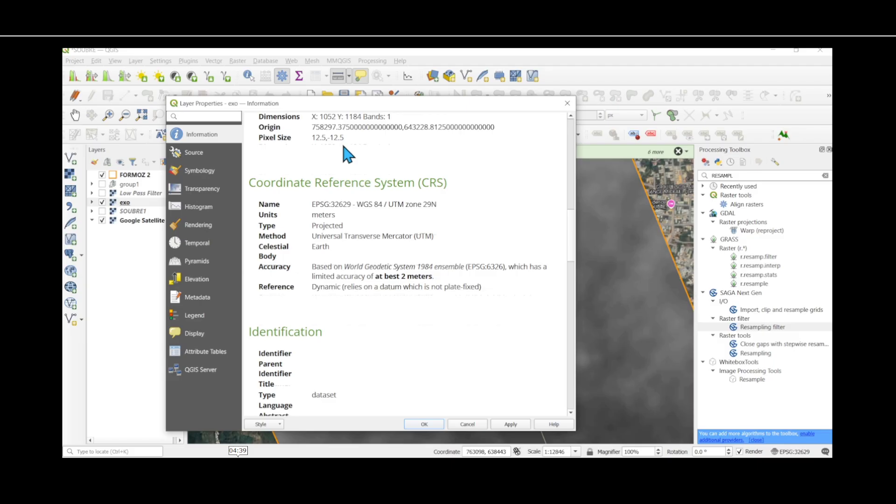
{"action": "left_click", "coordinate": [567, 103]}
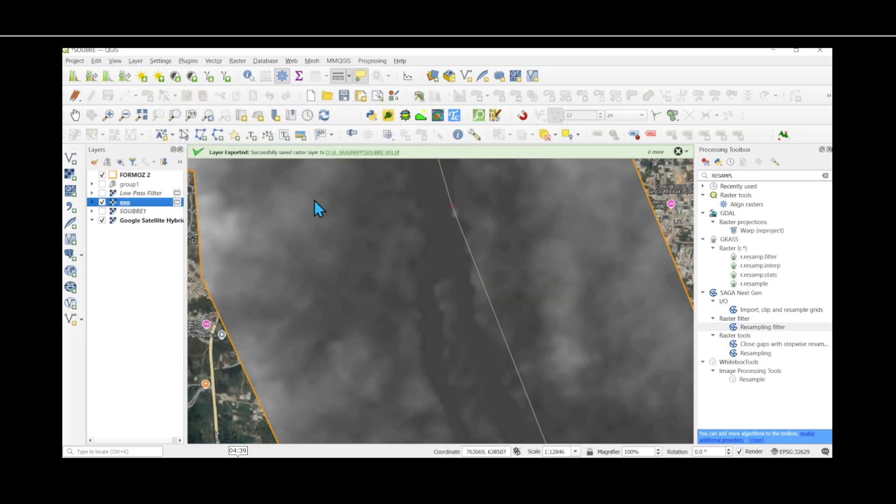
{"action": "scroll", "coordinate": [352, 254], "scroll_direction": "up", "scroll_amount": 3}
{"action": "scroll", "coordinate": [339, 265], "scroll_direction": "down", "scroll_amount": 3}
{"action": "double_click", "coordinate": [141, 193]}
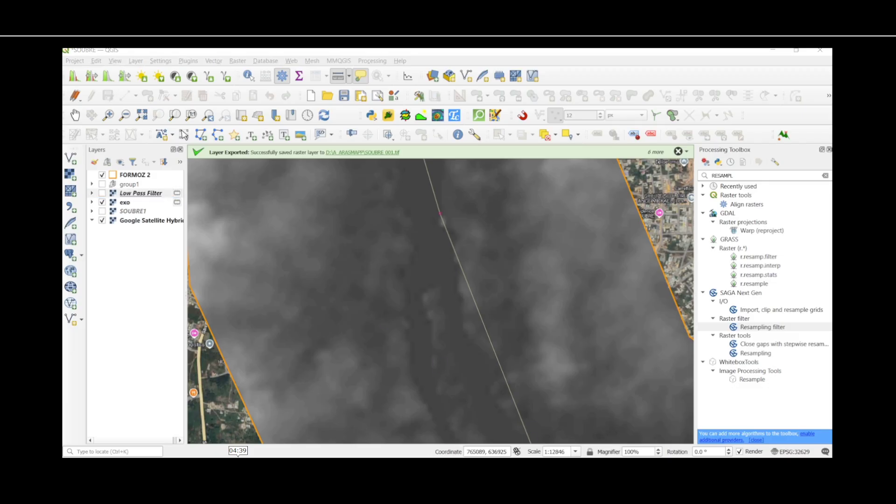
Search the processing toolbox for the resampling tools using "resampli"
{"action": "left_click", "coordinate": [747, 175]}
{"action": "key", "text": "BackSpace"}
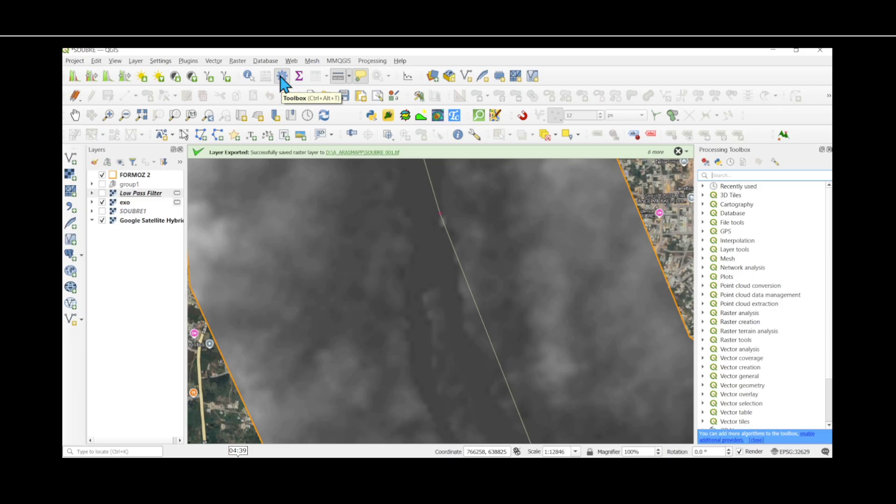
{"action": "scroll", "coordinate": [726, 194], "scroll_direction": "down", "scroll_amount": 1}
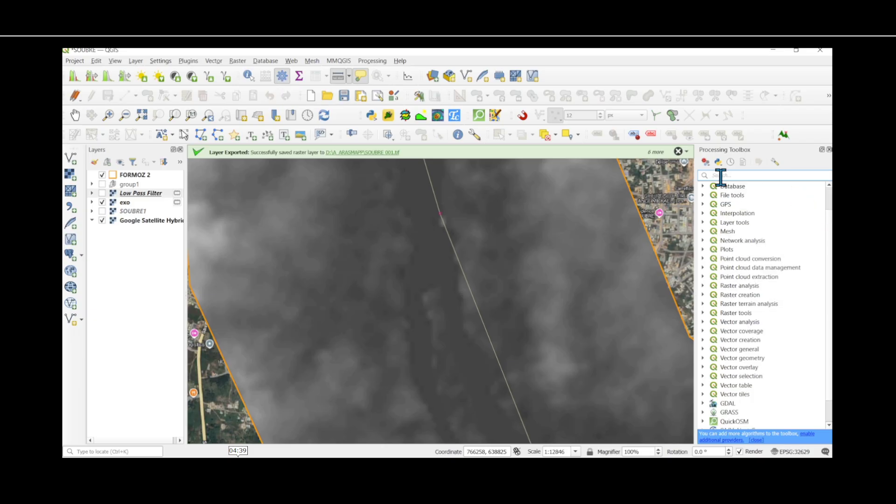
{"action": "left_click", "coordinate": [720, 176]}
{"action": "type", "text": "res"}
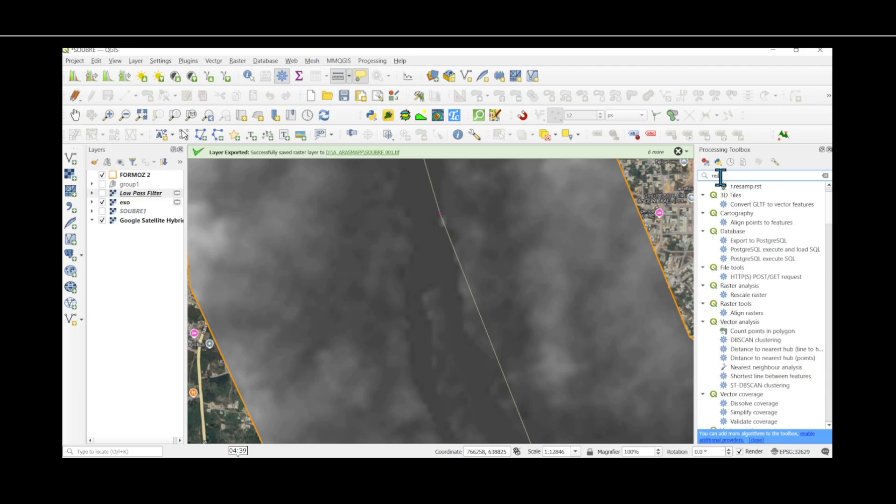
{"action": "type", "text": "empl"}
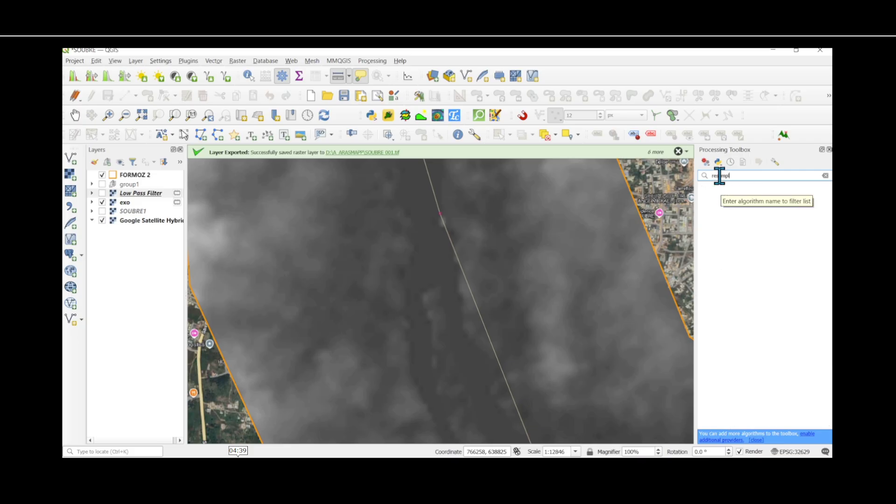
{"action": "key", "text": "BackSpace"}
{"action": "key", "text": "BackSpace"}
{"action": "key", "text": "BackSpace"}
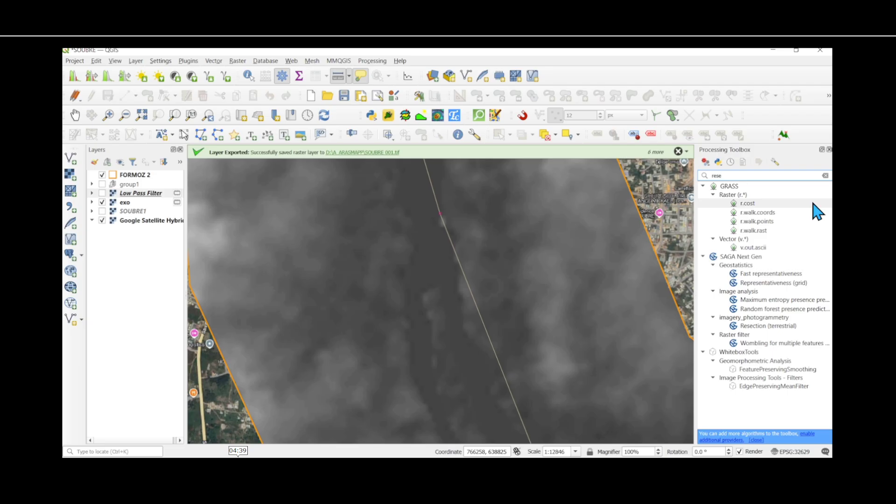
{"action": "key", "text": "BackSpace"}
{"action": "type", "text": "a"}
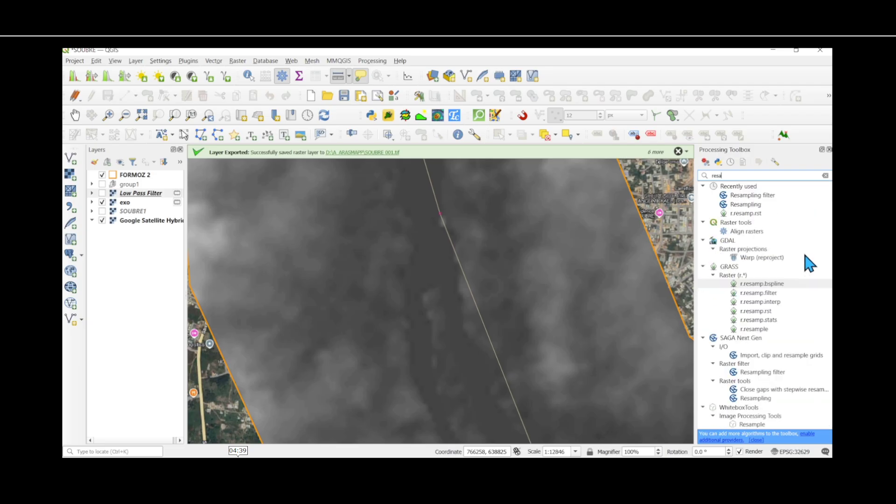
{"action": "type", "text": "mpli"}
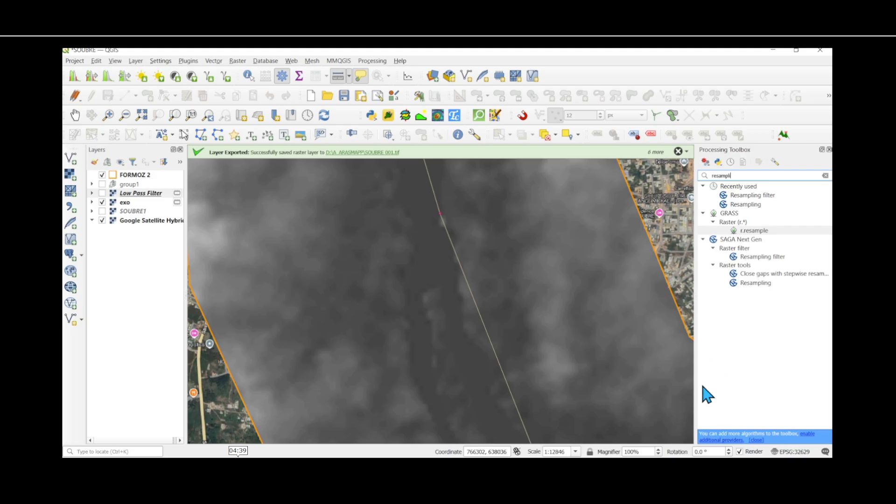
Open the SAGA Resampling filter tool and view the rasters available as its input grid
{"action": "left_click", "coordinate": [592, 466]}
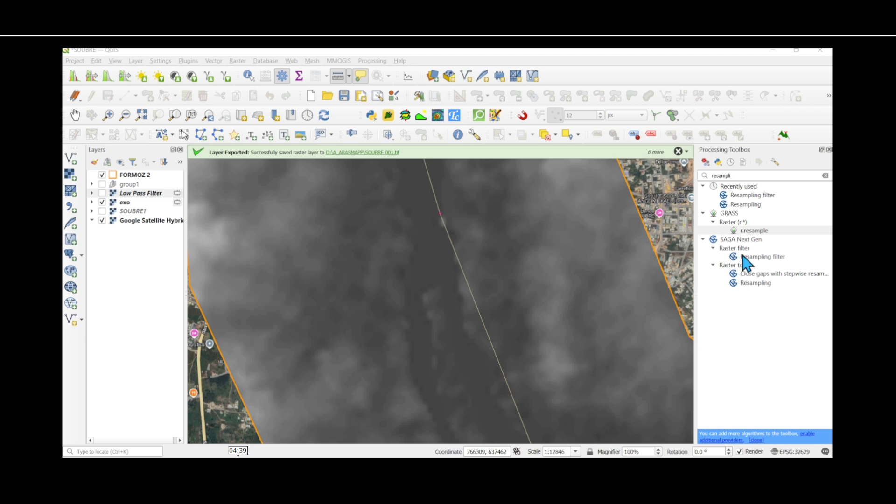
{"action": "left_click", "coordinate": [101, 202]}
{"action": "double_click", "coordinate": [750, 257]}
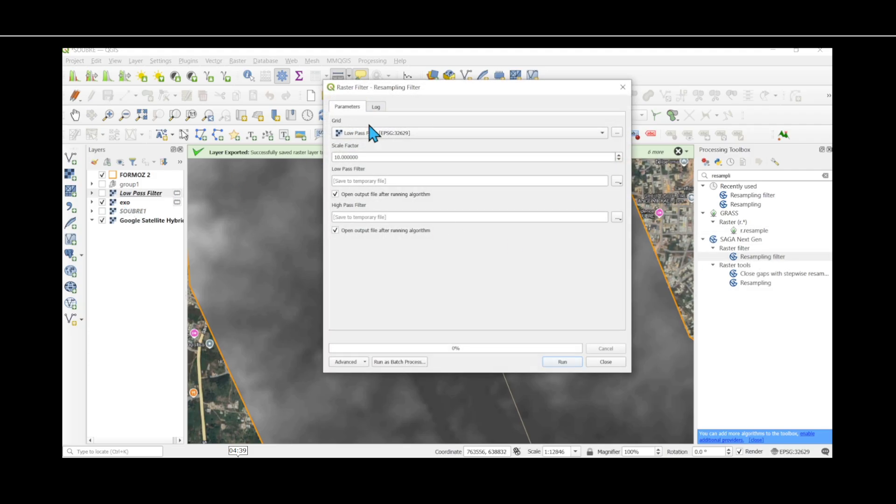
{"action": "left_click", "coordinate": [389, 134]}
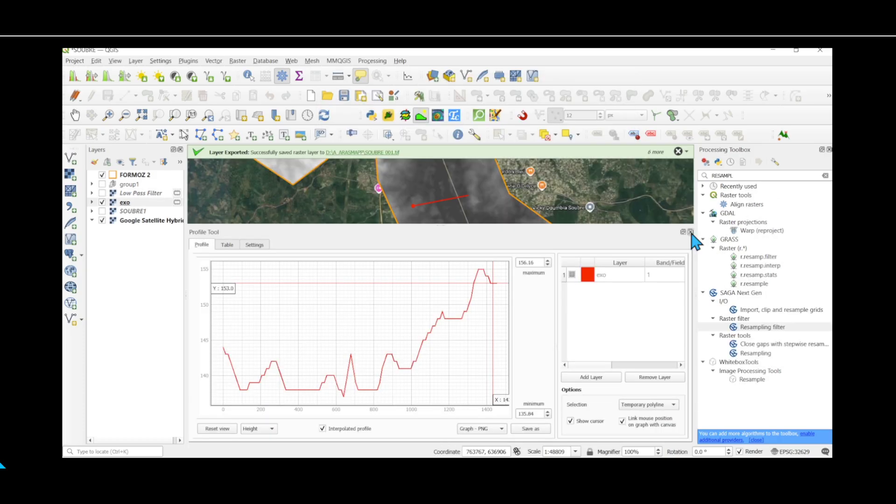
Close the elevation profile and check the pixel size in the exo layer's information
{"action": "left_click", "coordinate": [690, 232]}
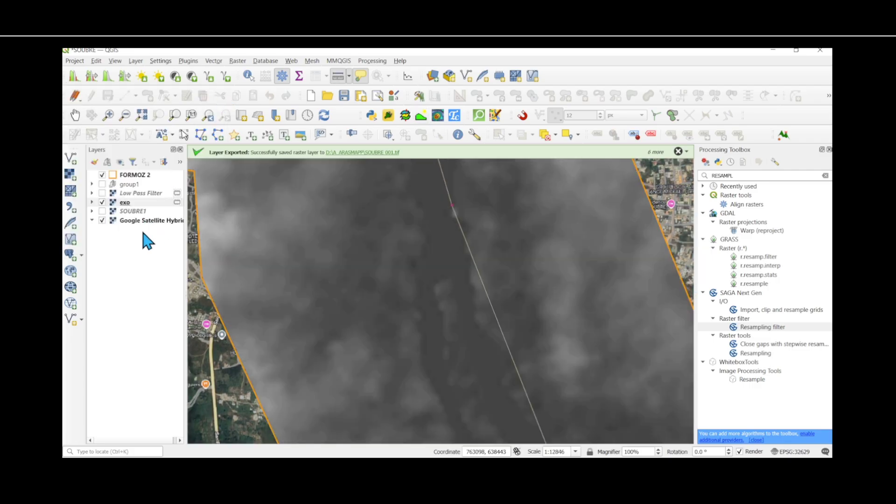
{"action": "right_click", "coordinate": [124, 203]}
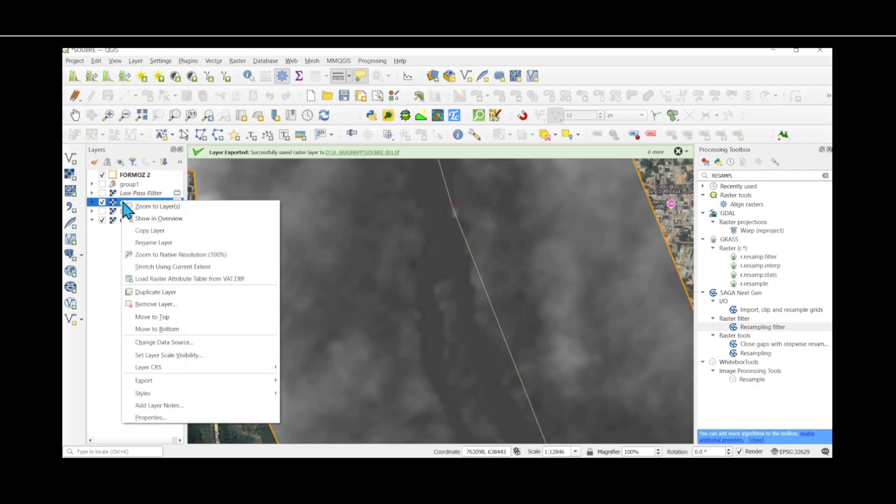
{"action": "left_click", "coordinate": [149, 418]}
{"action": "scroll", "coordinate": [277, 360], "scroll_direction": "down", "scroll_amount": 10}
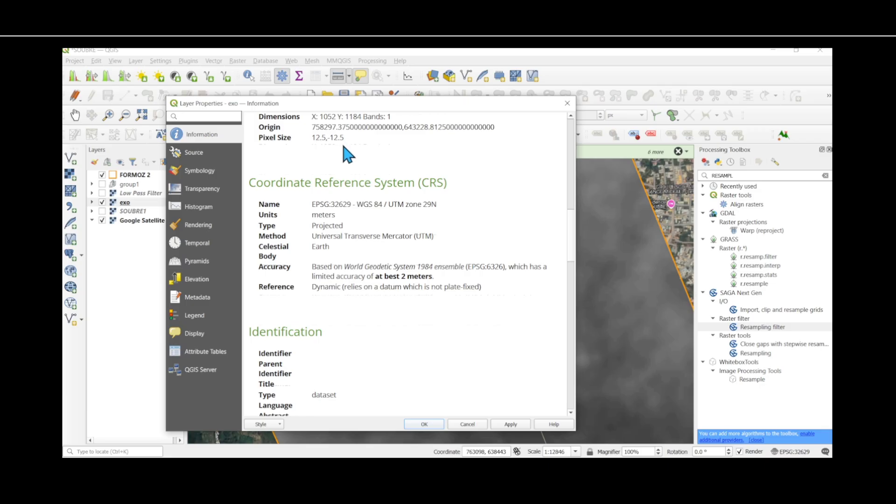
{"action": "left_click", "coordinate": [567, 103]}
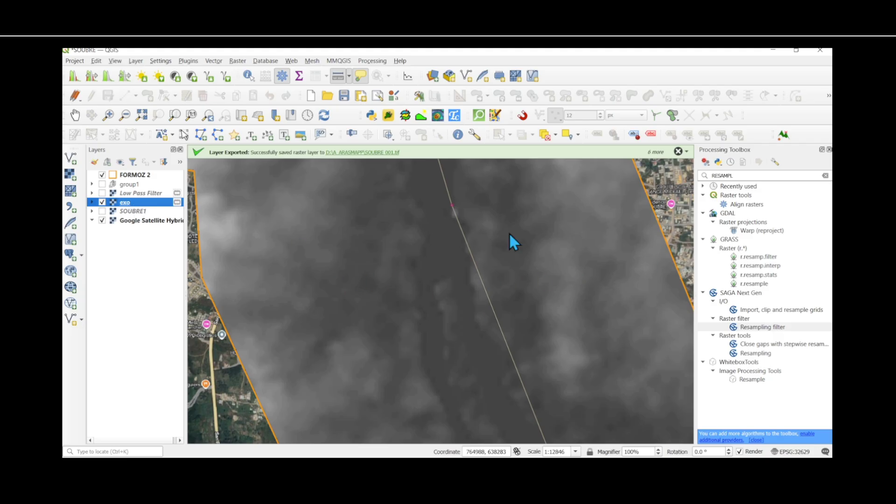
Look at the exo raster along the river and open the properties of the Low Pass Filter layer
{"action": "scroll", "coordinate": [351, 254], "scroll_direction": "up", "scroll_amount": 3}
{"action": "scroll", "coordinate": [338, 263], "scroll_direction": "down", "scroll_amount": 3}
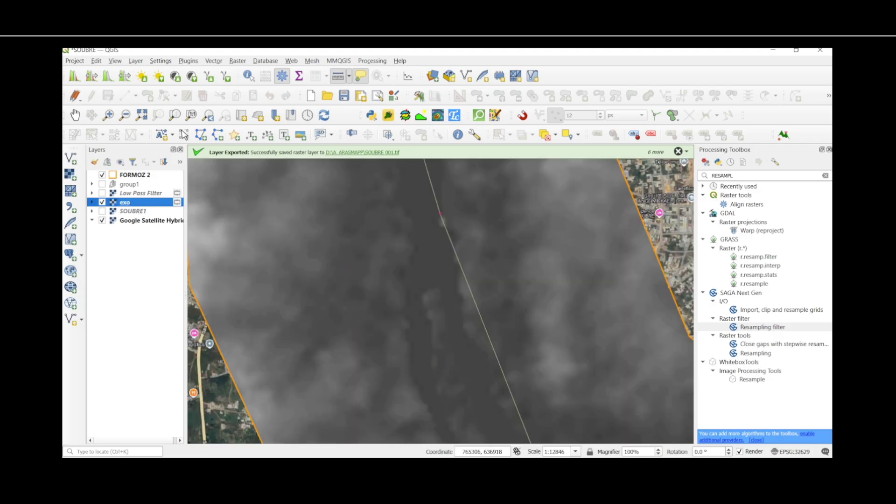
{"action": "double_click", "coordinate": [140, 194]}
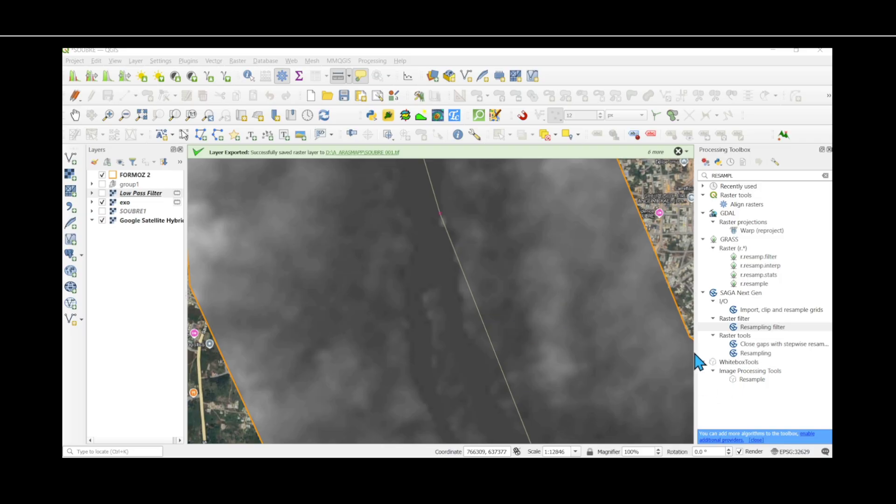
Replace the processing toolbox search with "resampli" to find the Resampling filter
{"action": "left_click", "coordinate": [746, 176]}
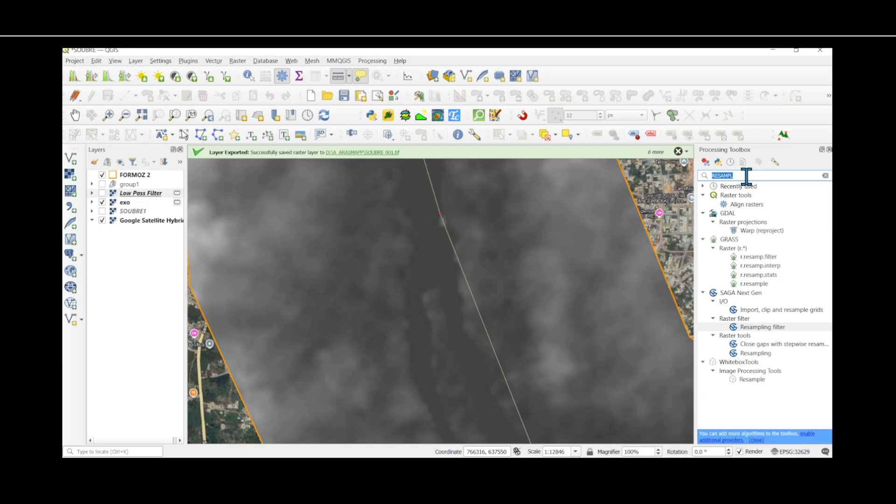
{"action": "key", "text": "BackSpace"}
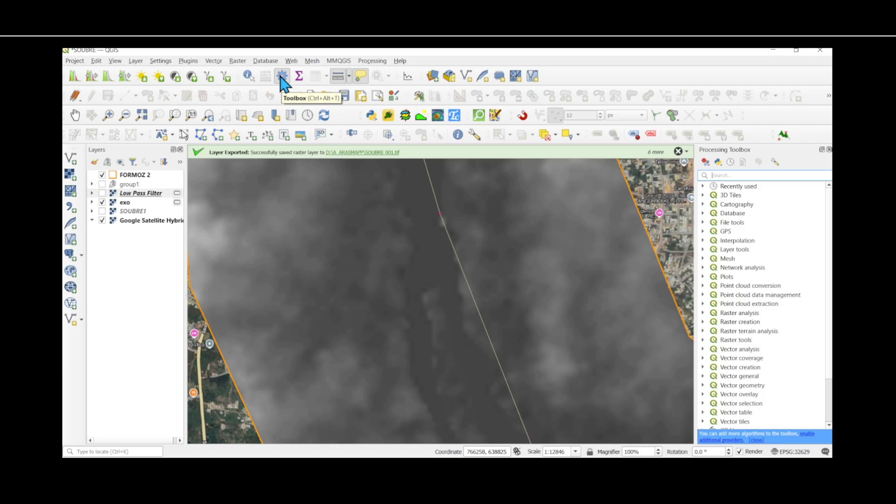
{"action": "scroll", "coordinate": [729, 195], "scroll_direction": "down", "scroll_amount": 1}
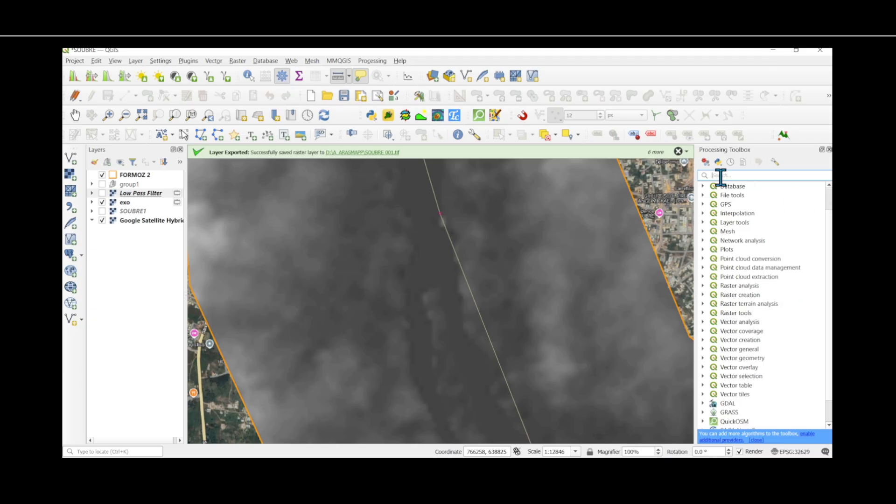
{"action": "left_click", "coordinate": [721, 176]}
{"action": "type", "text": "res"}
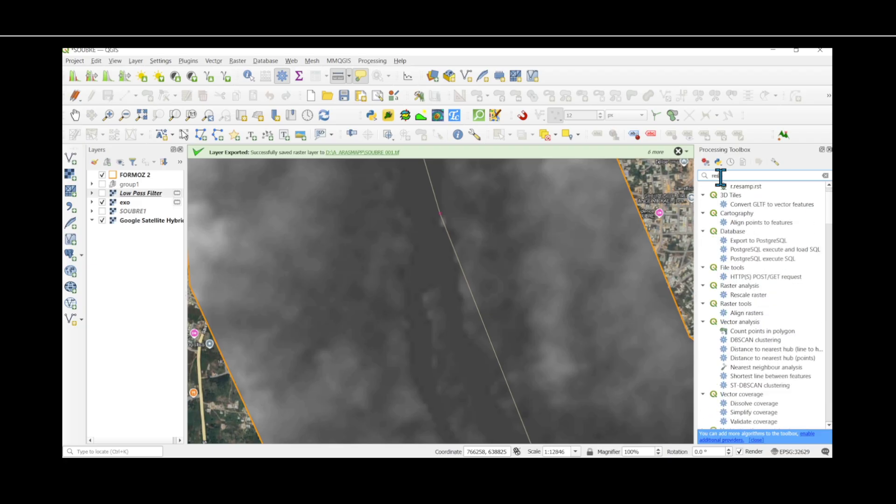
{"action": "type", "text": "am"}
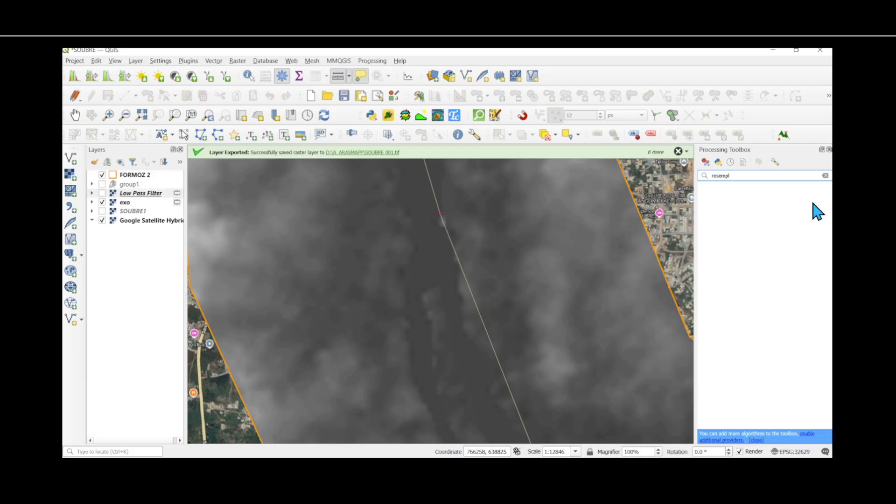
{"action": "key", "text": "BackSpace"}
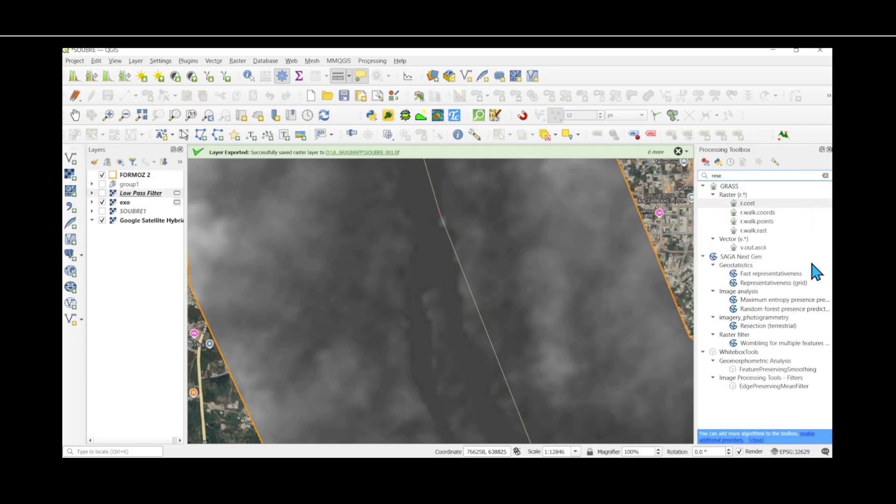
{"action": "key", "text": "BackSpace"}
{"action": "type", "text": "a"}
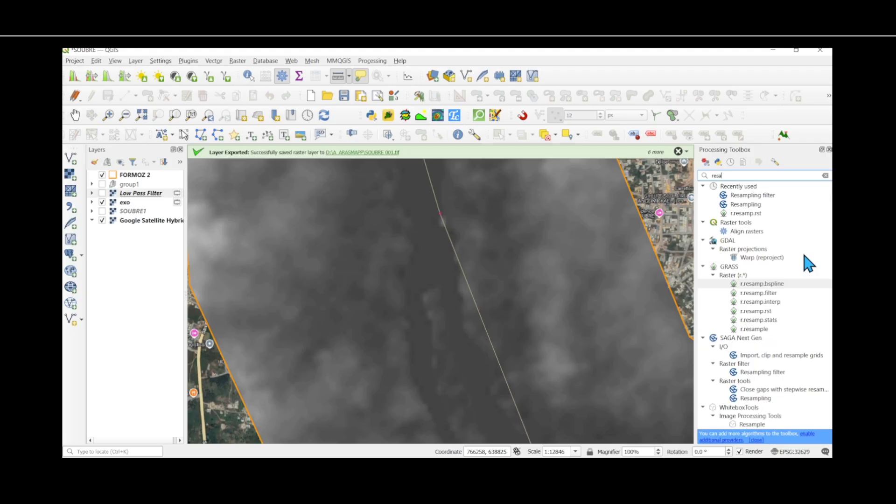
{"action": "type", "text": "mpli"}
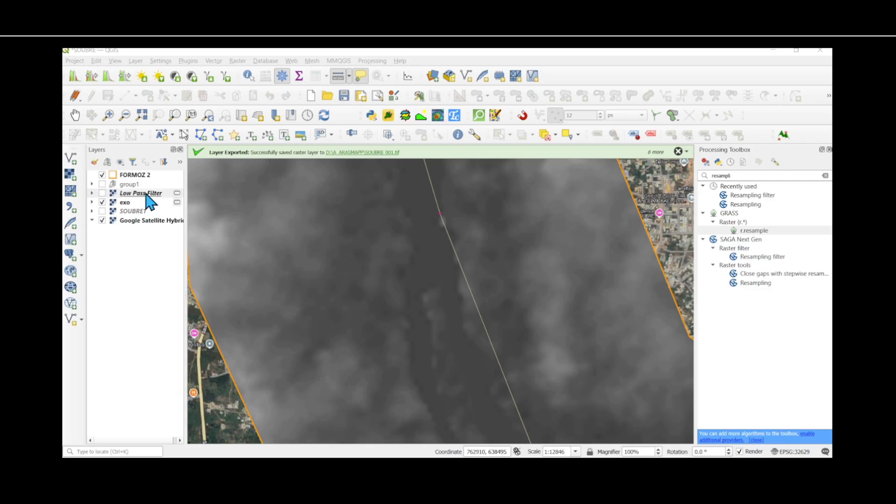
{"action": "double_click", "coordinate": [758, 257]}
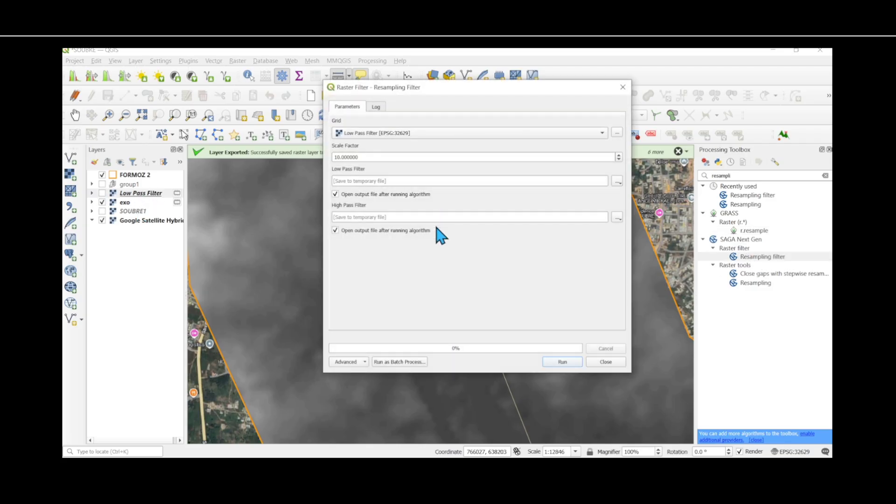
{"action": "left_click", "coordinate": [386, 132]}
{"action": "left_click", "coordinate": [398, 299]}
{"action": "left_click", "coordinate": [622, 88]}
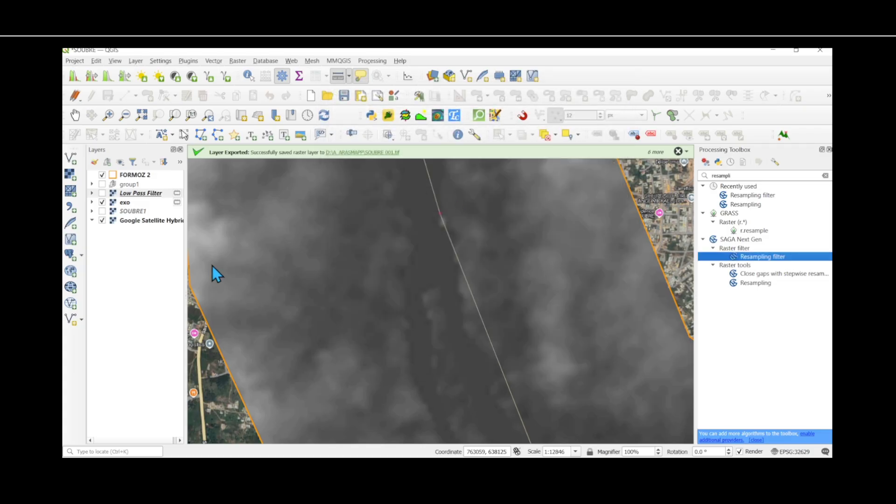
Run the SAGA Resampling filter on the exo raster with scale factor 10, without loading the high pass output
{"action": "left_click", "coordinate": [126, 203]}
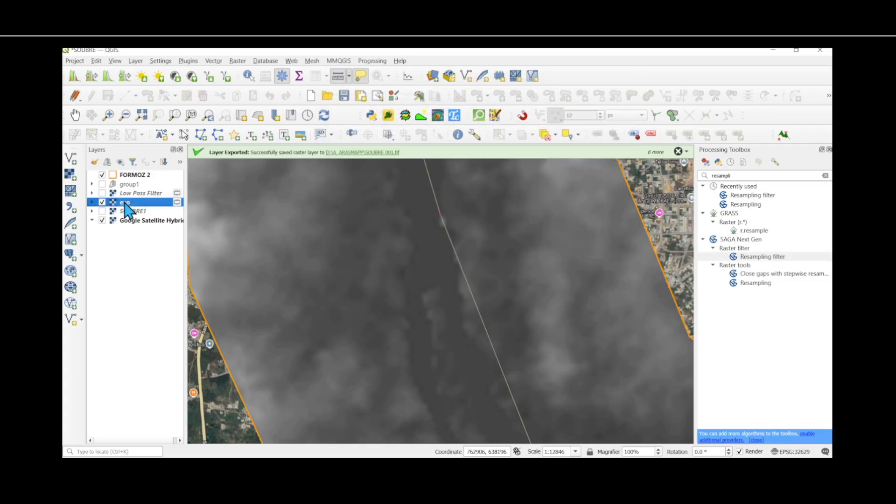
{"action": "double_click", "coordinate": [760, 256]}
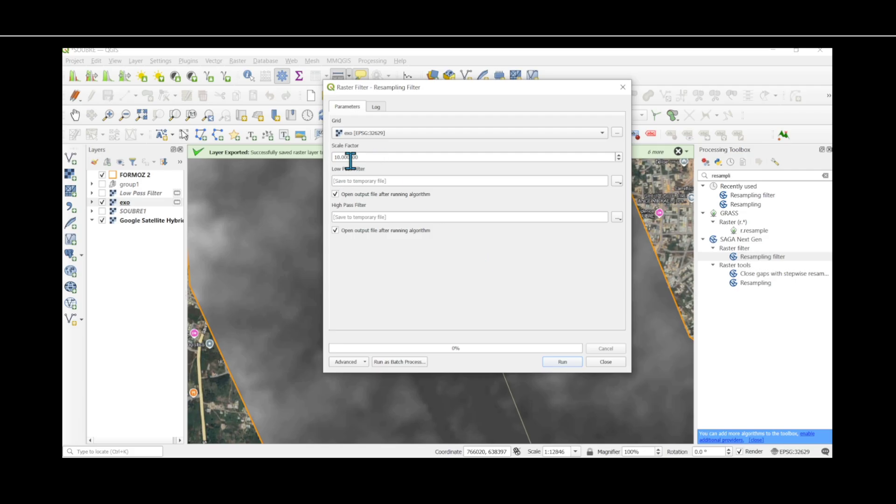
{"action": "left_click", "coordinate": [335, 230]}
{"action": "left_click", "coordinate": [562, 362]}
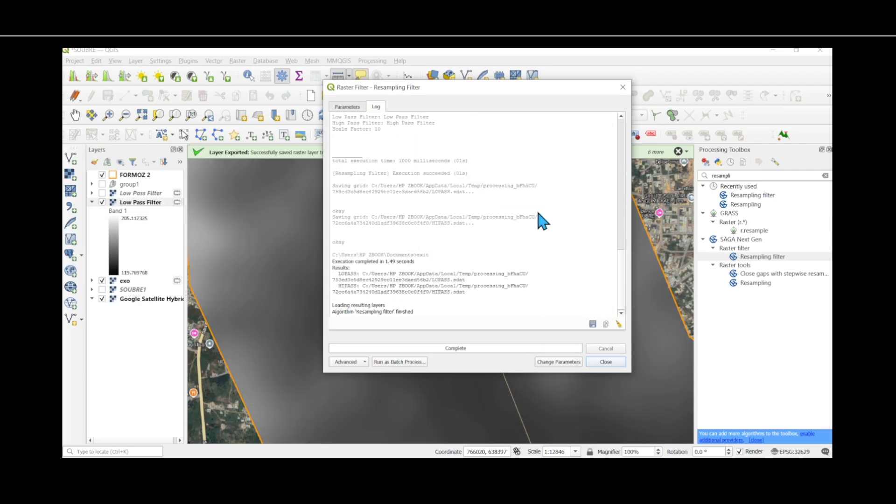
{"action": "left_click", "coordinate": [622, 87]}
Compare the value ranges of the new Low Pass Filter and exo layers and inspect the smoothed raster along the river
{"action": "scroll", "coordinate": [315, 264], "scroll_direction": "down", "scroll_amount": 1}
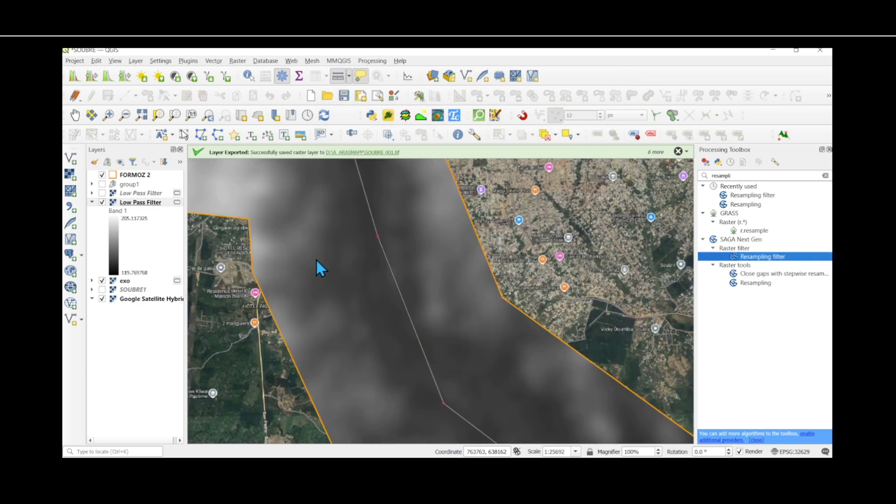
{"action": "left_click", "coordinate": [142, 203]}
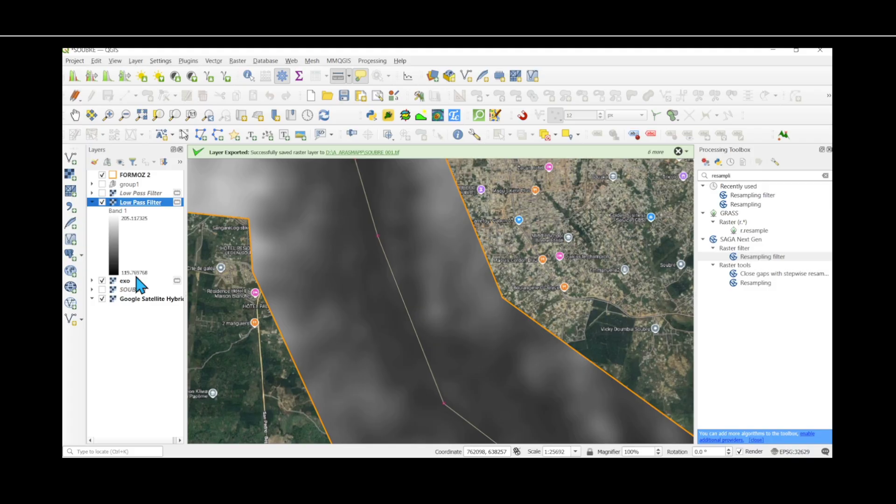
{"action": "left_click", "coordinate": [92, 281]}
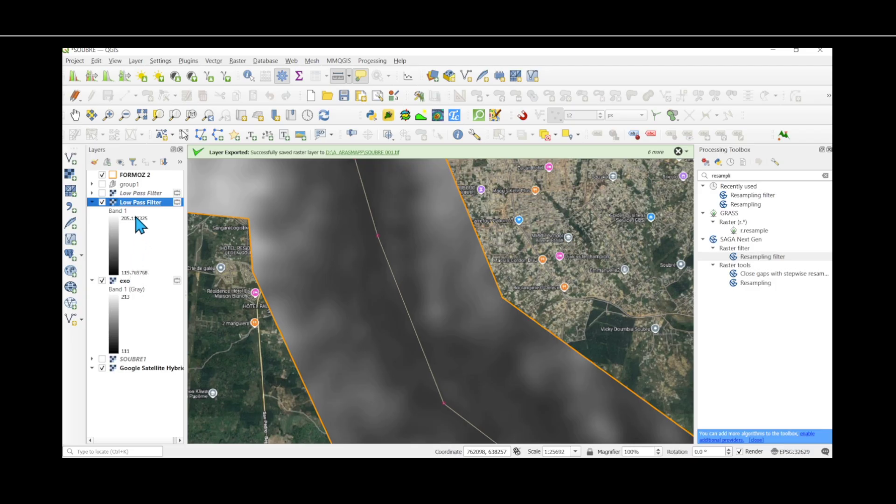
{"action": "scroll", "coordinate": [350, 281], "scroll_direction": "up", "scroll_amount": 1}
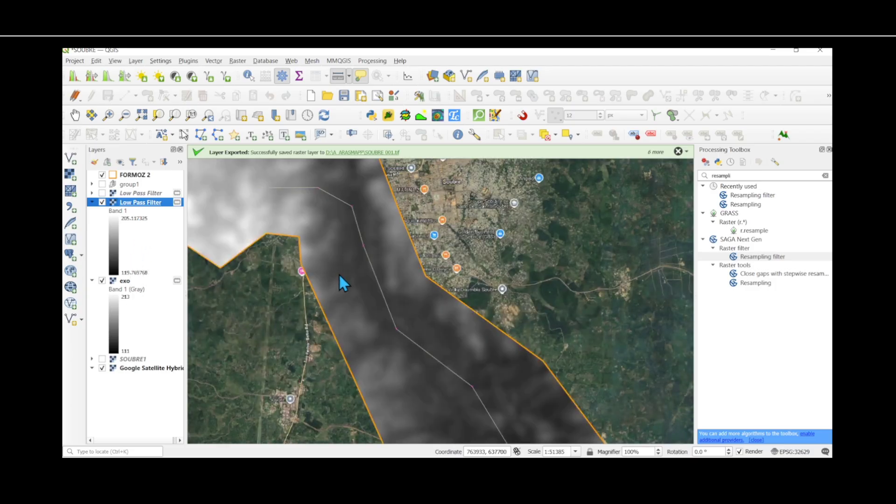
{"action": "scroll", "coordinate": [338, 273], "scroll_direction": "down", "scroll_amount": 2}
{"action": "scroll", "coordinate": [344, 292], "scroll_direction": "up", "scroll_amount": 1}
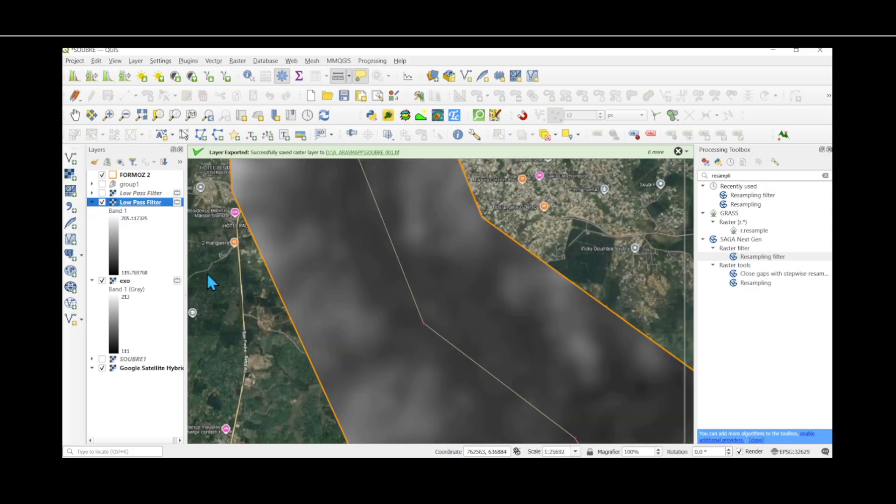
{"action": "scroll", "coordinate": [364, 226], "scroll_direction": "down", "scroll_amount": 2}
{"action": "scroll", "coordinate": [385, 267], "scroll_direction": "up", "scroll_amount": 2}
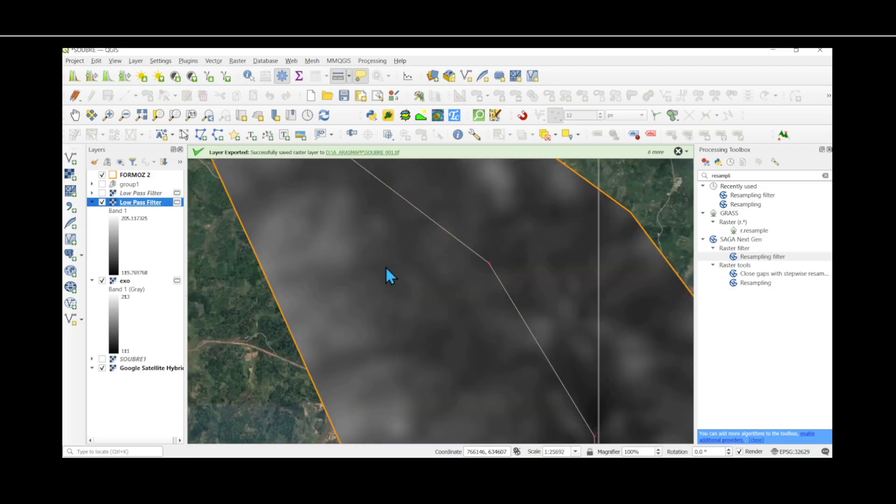
Check the pixel size of the new Low Pass Filter layer in its layer properties
{"action": "right_click", "coordinate": [135, 202]}
{"action": "left_click", "coordinate": [174, 423]}
{"action": "scroll", "coordinate": [301, 191], "scroll_direction": "down", "scroll_amount": 10}
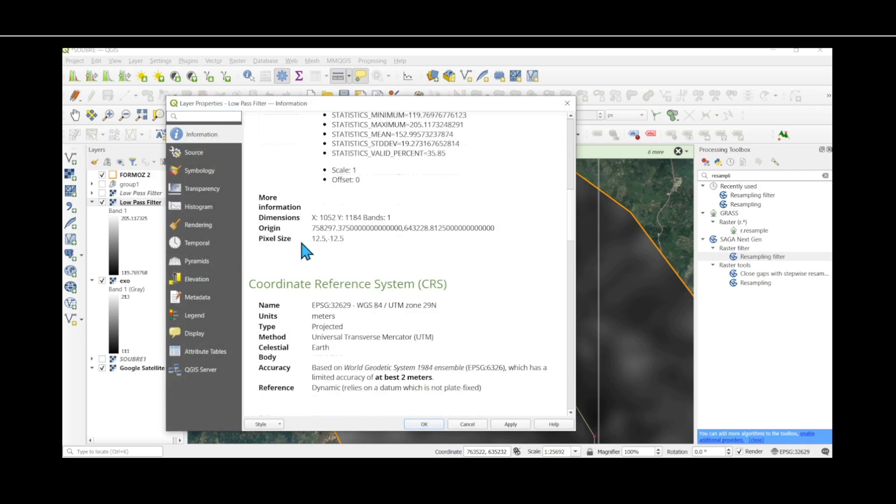
{"action": "left_click", "coordinate": [568, 105]}
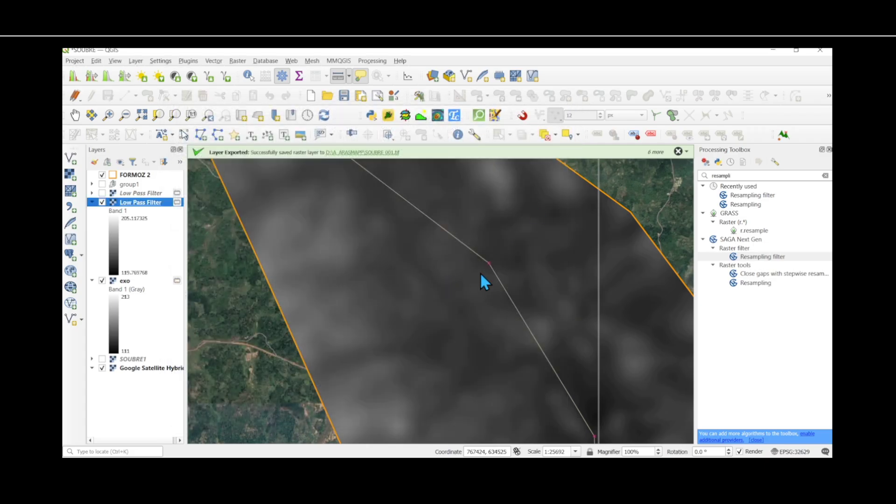
{"action": "left_click", "coordinate": [736, 283]}
{"action": "double_click", "coordinate": [736, 283]}
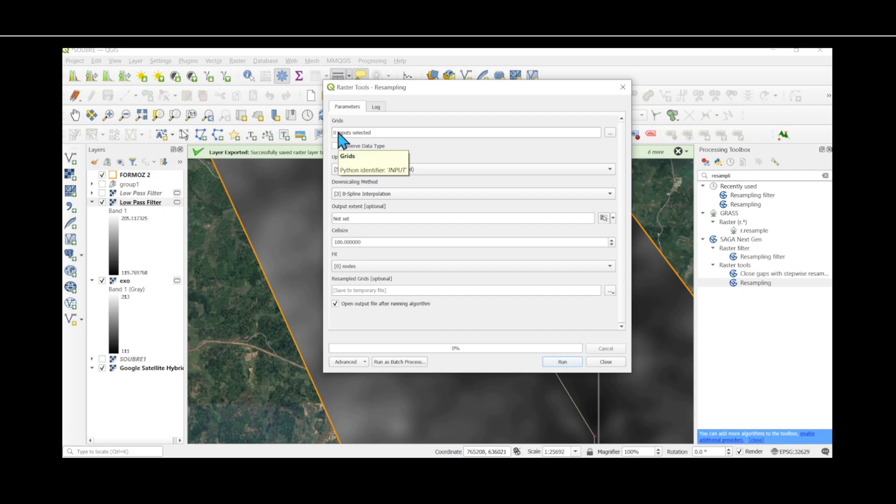
{"action": "left_click", "coordinate": [623, 88]}
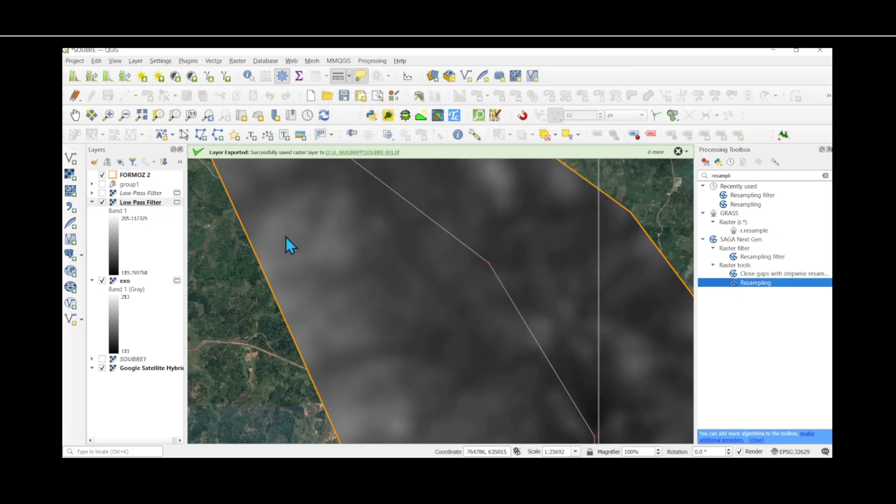
{"action": "double_click", "coordinate": [140, 202]}
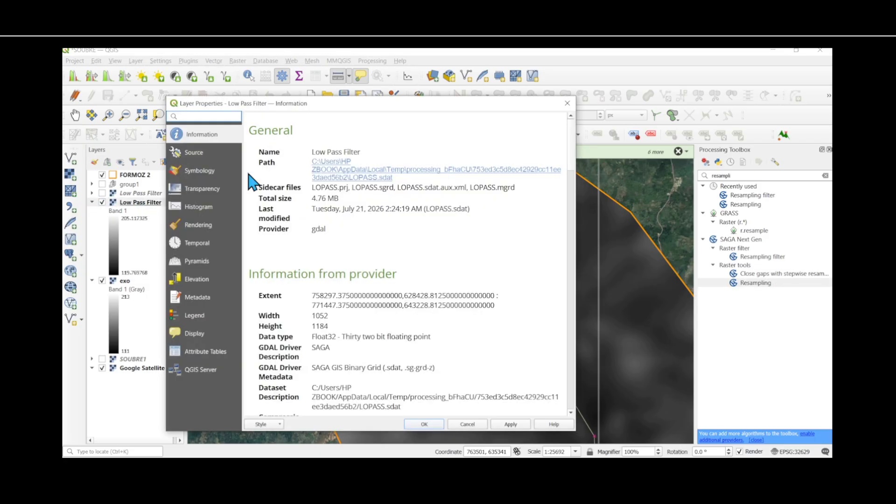
{"action": "left_click", "coordinate": [567, 104]}
Rename the visible Low Pass Filter layer directly above exo as Low P
{"action": "right_click", "coordinate": [149, 202]}
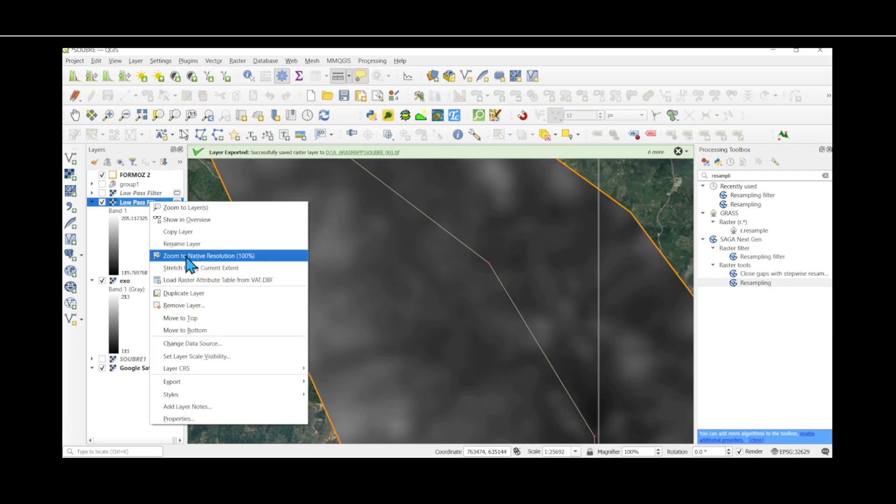
{"action": "left_click", "coordinate": [182, 244]}
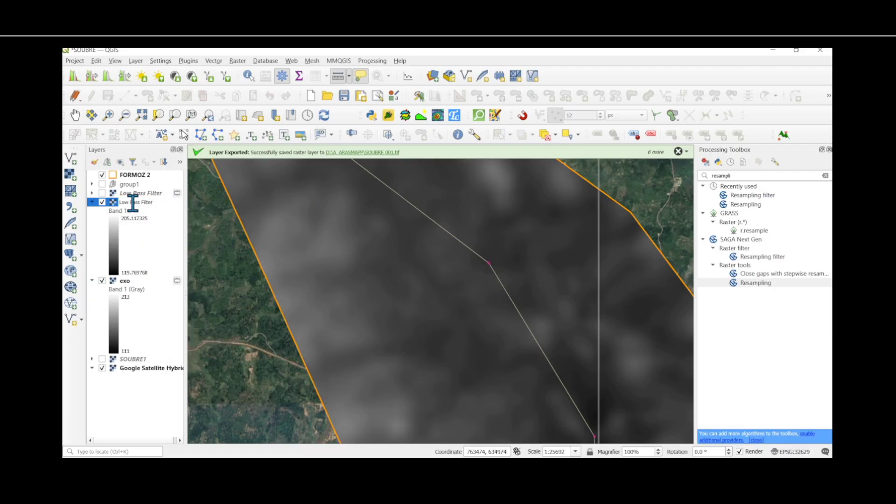
{"action": "left_click_drag", "start_coordinate": [132, 202], "coordinate": [163, 202]}
{"action": "key", "text": "BackSpace"}
{"action": "key", "text": "Return"}
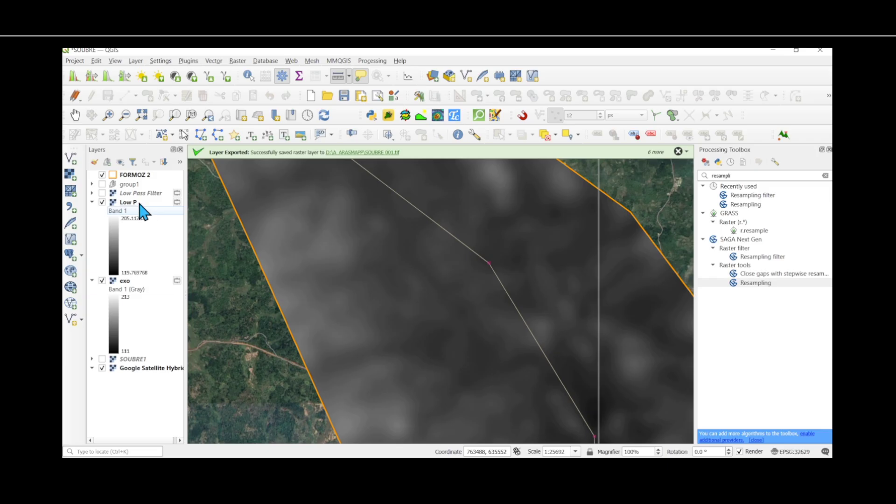
{"action": "left_click", "coordinate": [126, 203]}
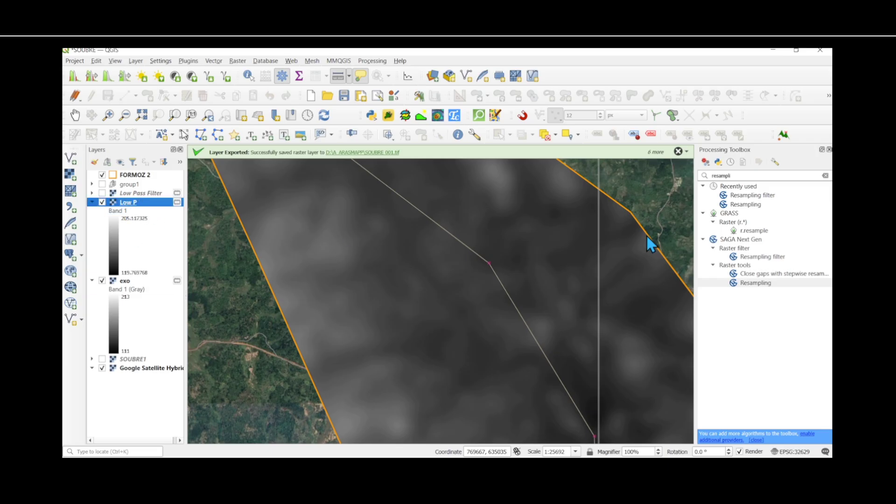
Run the SAGA Resampling tool on the Low P raster with cellsize 1, keeping B-Spline Interpolation as the downscaling method
{"action": "double_click", "coordinate": [745, 285]}
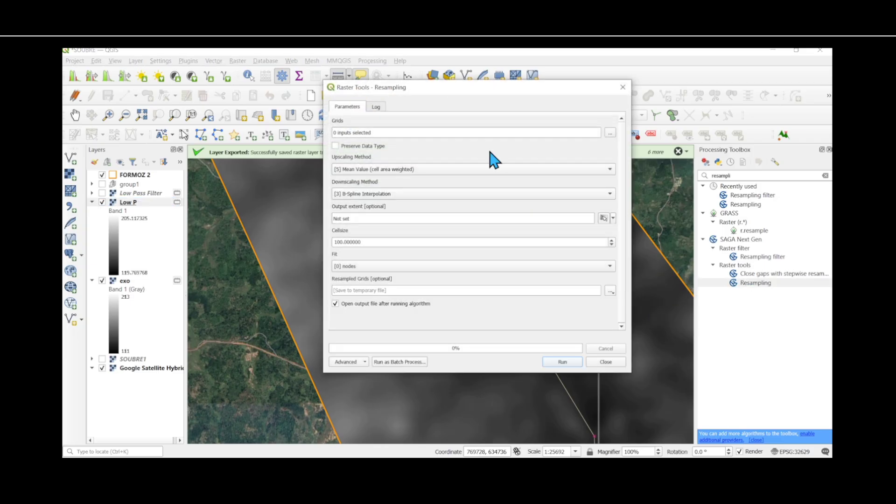
{"action": "left_click", "coordinate": [609, 133]}
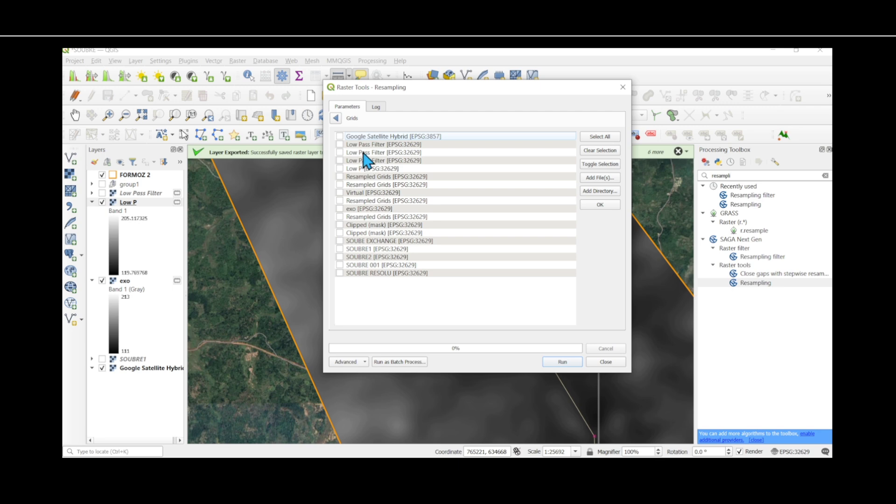
{"action": "left_click", "coordinate": [340, 169]}
{"action": "left_click", "coordinate": [597, 206]}
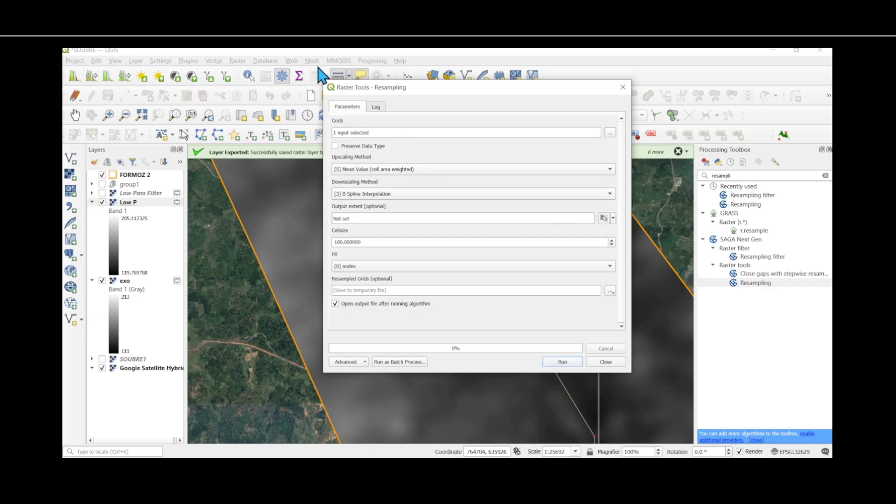
{"action": "left_click_drag", "start_coordinate": [372, 241], "coordinate": [286, 230]}
{"action": "type", "text": "1"}
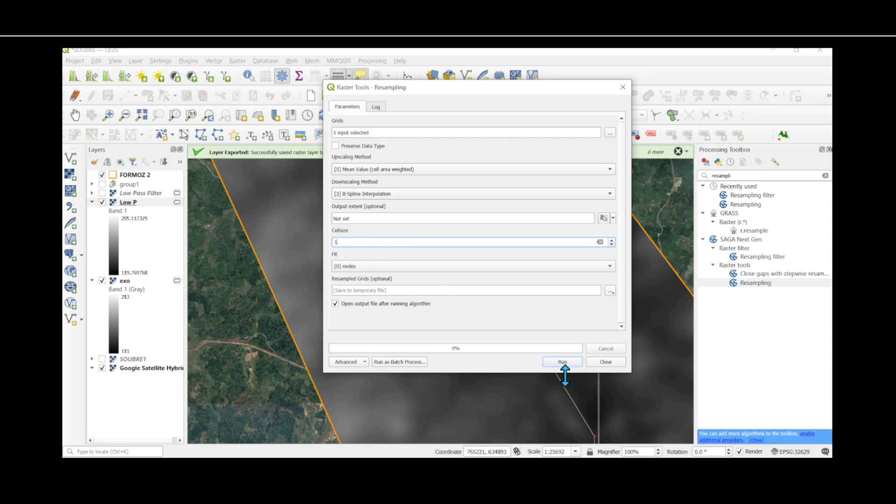
{"action": "left_click", "coordinate": [561, 362]}
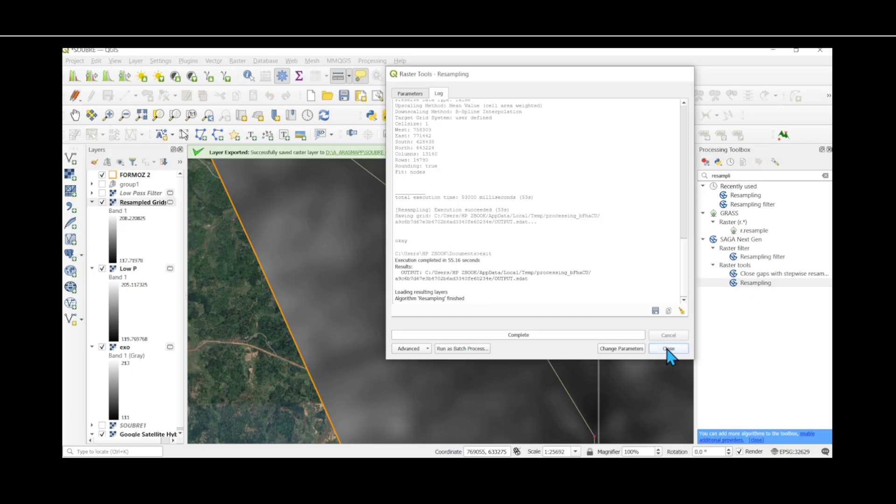
{"action": "left_click", "coordinate": [669, 351]}
Collapse the legends of the exo, Low P and Resampled Grids layers
{"action": "scroll", "coordinate": [293, 264], "scroll_direction": "down", "scroll_amount": 1}
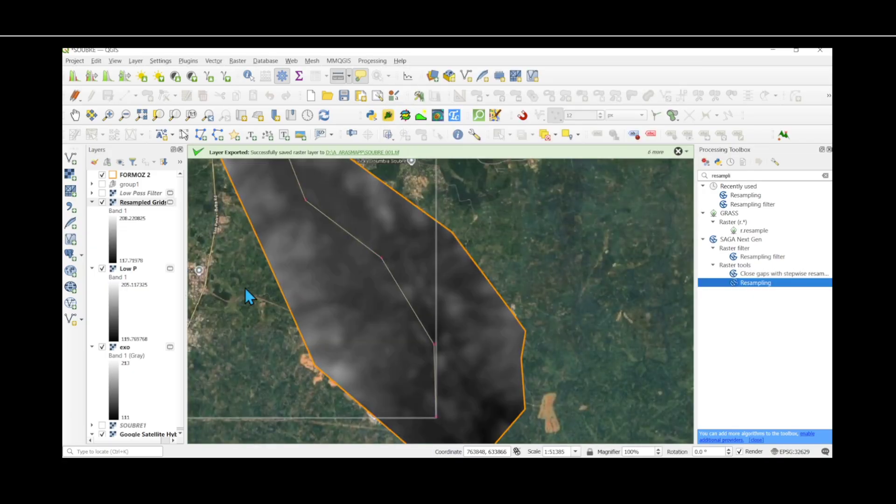
{"action": "left_click", "coordinate": [91, 346]}
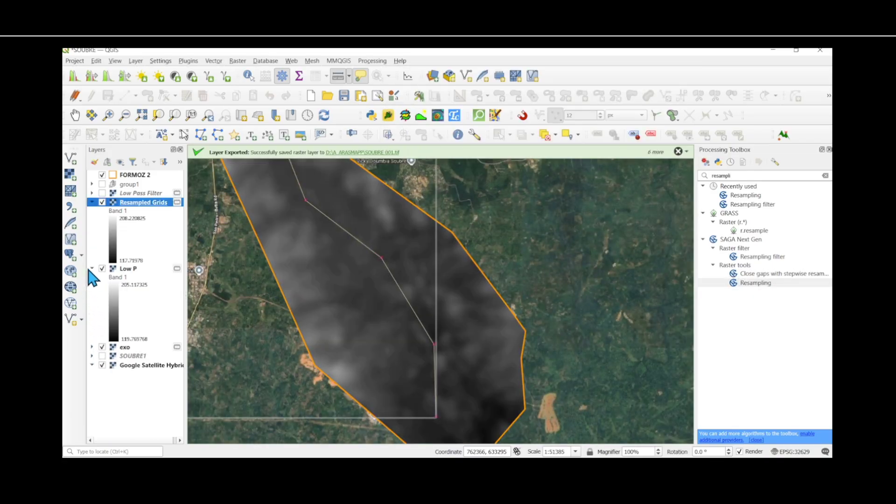
{"action": "left_click", "coordinate": [91, 269]}
{"action": "left_click", "coordinate": [93, 202]}
{"action": "left_click", "coordinate": [91, 202]}
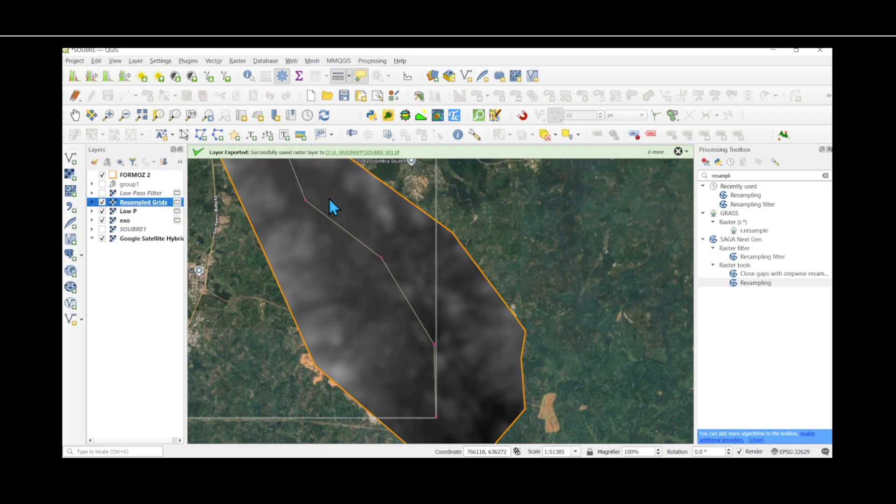
Draw a profile line across the river with the Profile Tool and add the exo layer to the profile
{"action": "left_click", "coordinate": [420, 116]}
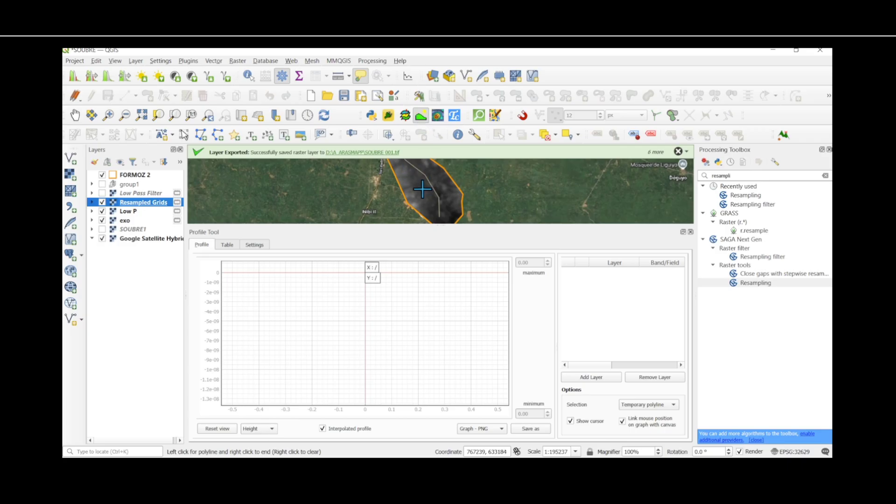
{"action": "scroll", "coordinate": [423, 184], "scroll_direction": "up", "scroll_amount": 1}
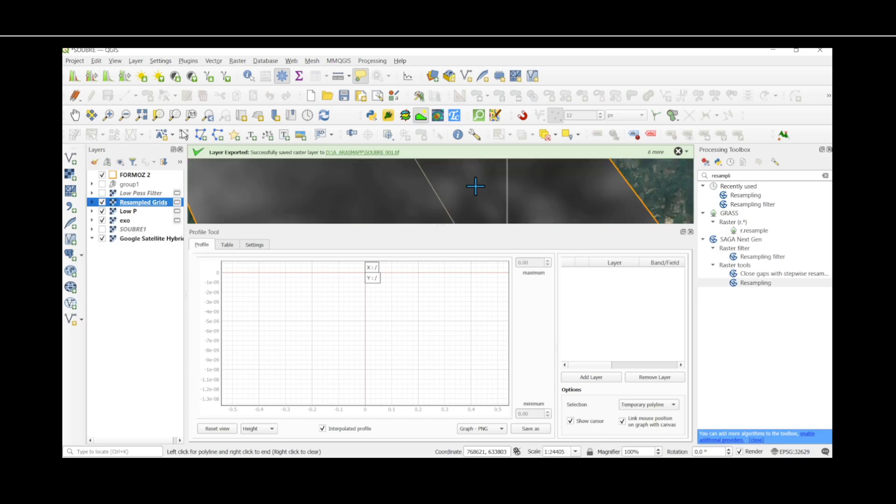
{"action": "left_click", "coordinate": [500, 181]}
{"action": "right_click", "coordinate": [405, 207]}
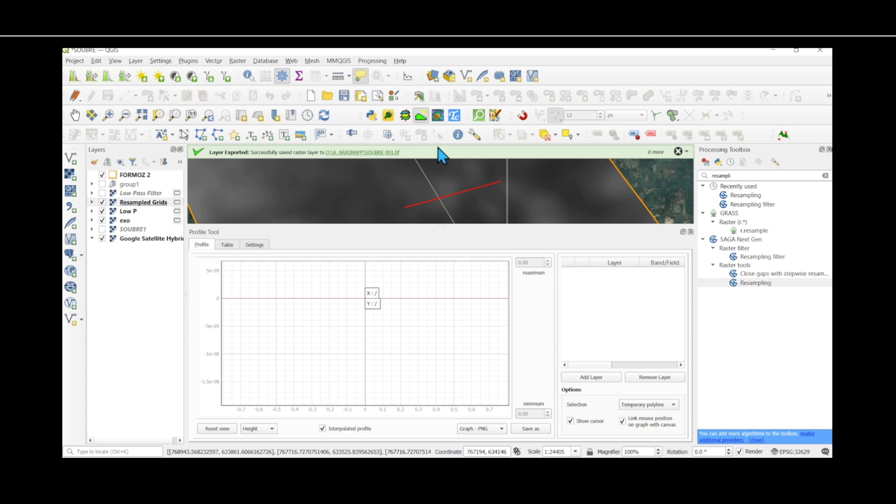
{"action": "left_click", "coordinate": [123, 221]}
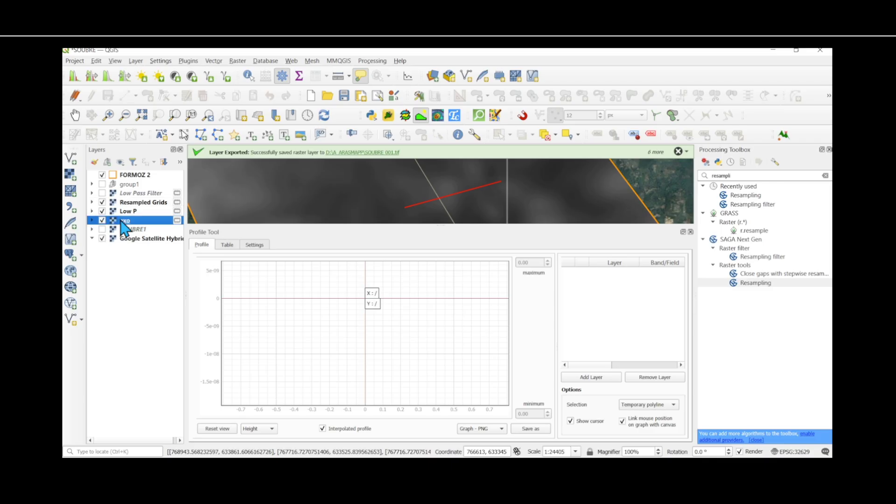
{"action": "left_click", "coordinate": [594, 378]}
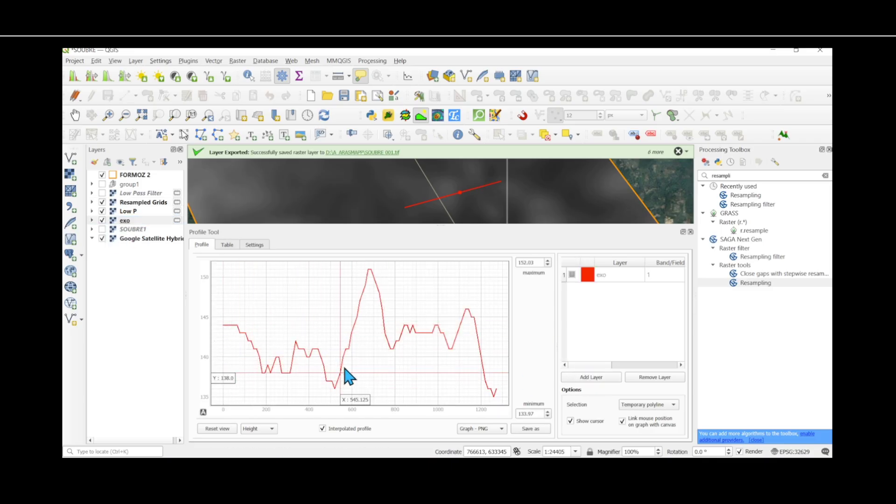
Hide the exo, Resampled Grids and Low P rasters and enlarge the map area to compare the exo profile with the satellite image
{"action": "left_click", "coordinate": [101, 224]}
{"action": "left_click", "coordinate": [101, 202]}
{"action": "left_click", "coordinate": [101, 211]}
{"action": "scroll", "coordinate": [426, 182], "scroll_direction": "up", "scroll_amount": 1}
{"action": "scroll", "coordinate": [434, 194], "scroll_direction": "up", "scroll_amount": 1}
{"action": "left_click_drag", "start_coordinate": [537, 226], "coordinate": [533, 299]}
{"action": "left_click_drag", "start_coordinate": [480, 237], "coordinate": [425, 213]}
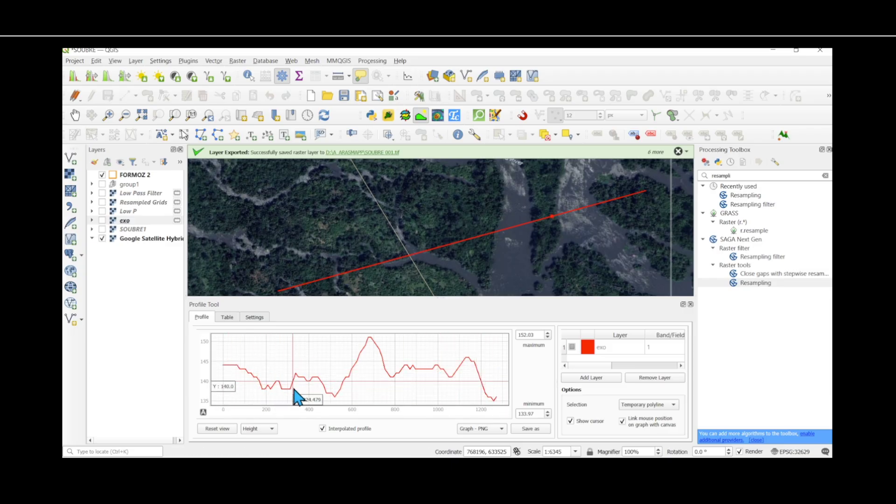
{"action": "scroll", "coordinate": [384, 343], "scroll_direction": "up", "scroll_amount": 2}
{"action": "scroll", "coordinate": [378, 347], "scroll_direction": "down", "scroll_amount": 2}
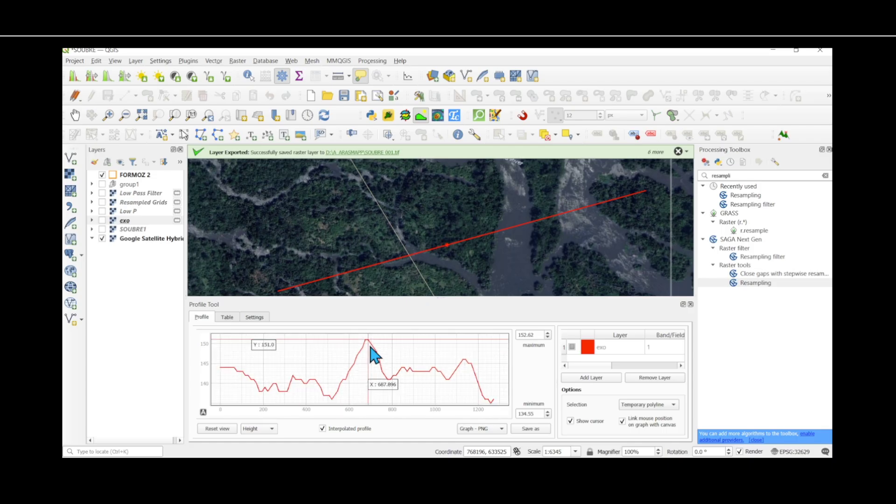
{"action": "left_click_drag", "start_coordinate": [382, 297], "coordinate": [381, 289]}
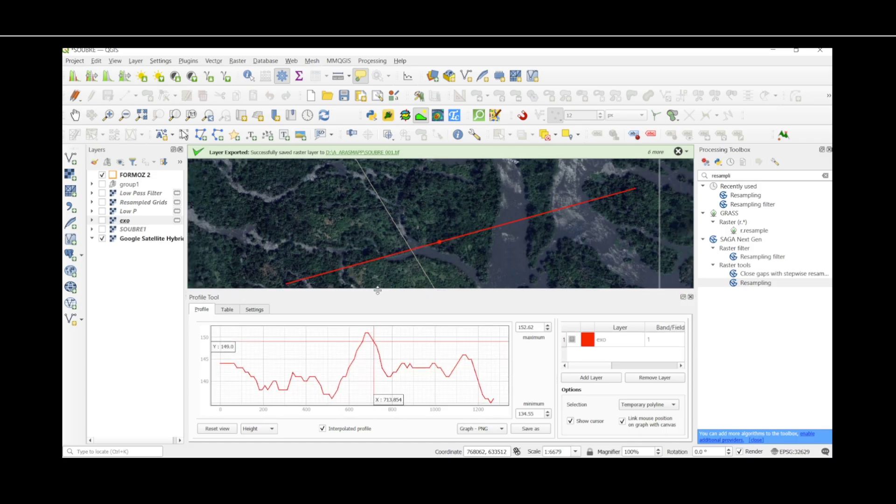
Colour the exo profile curve black and add the Low P layer to the profile
{"action": "left_click", "coordinate": [123, 212]}
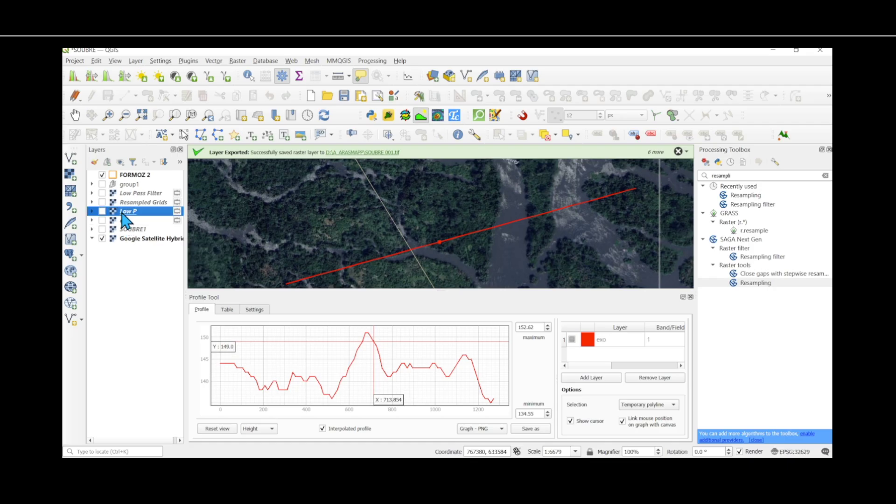
{"action": "left_click", "coordinate": [588, 340]}
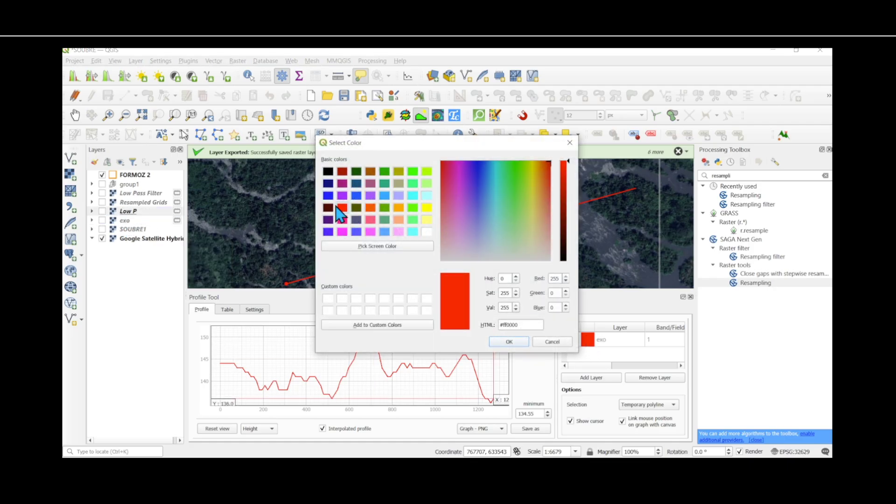
{"action": "left_click", "coordinate": [329, 173]}
{"action": "left_click", "coordinate": [508, 343]}
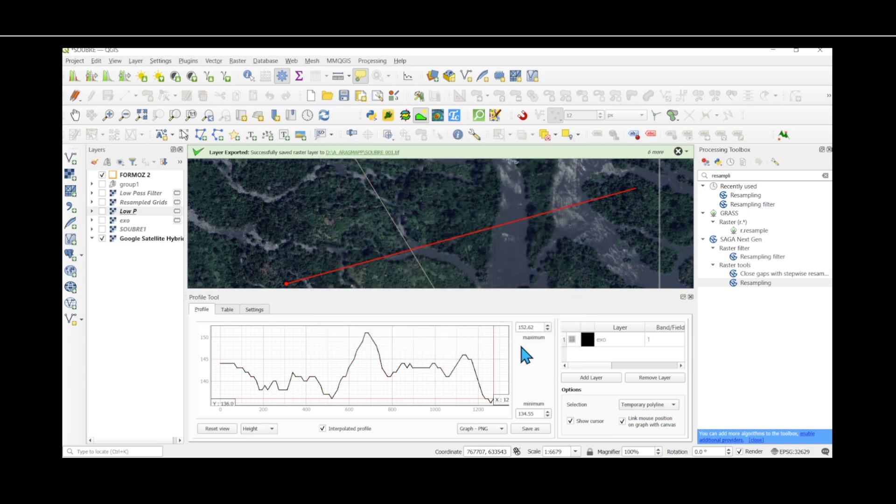
{"action": "left_click", "coordinate": [592, 378]}
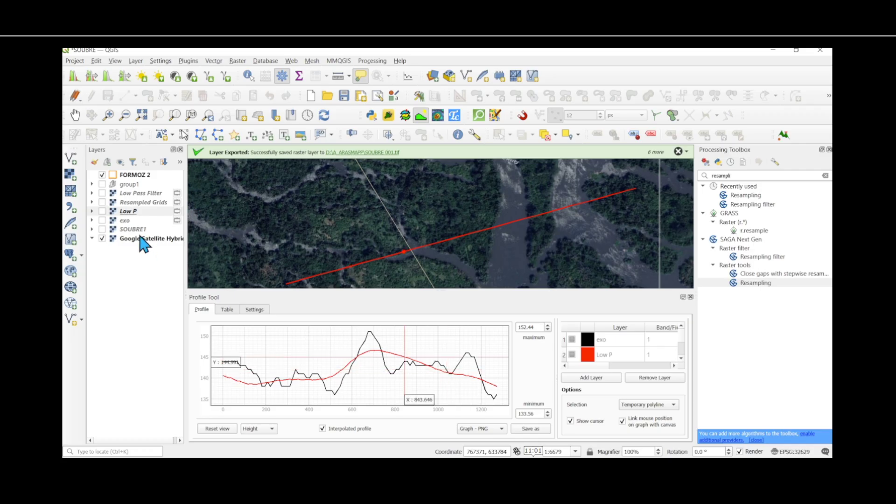
Colour the Low P profile curve green and add the Low Pass Filter layer to the profile
{"action": "left_click", "coordinate": [129, 193]}
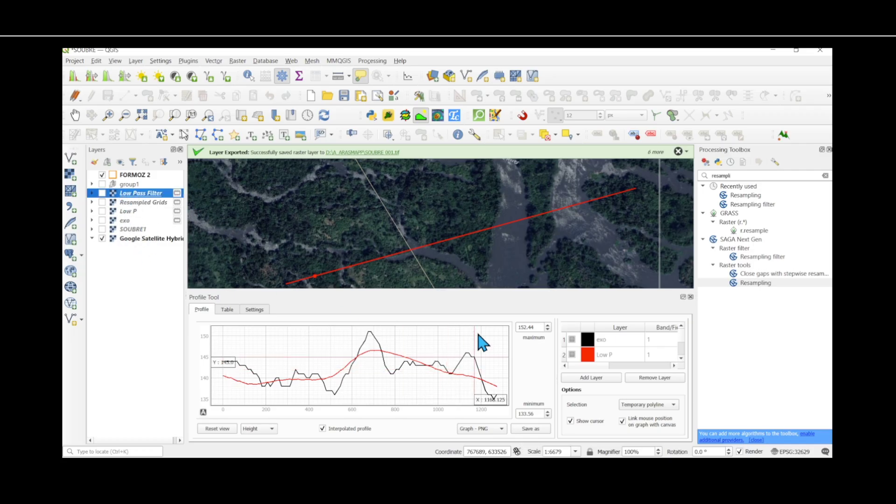
{"action": "left_click", "coordinate": [589, 357]}
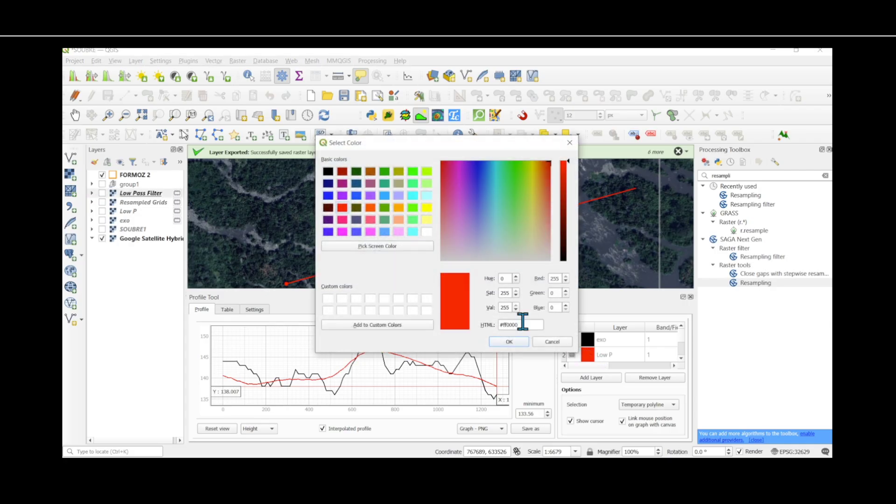
{"action": "left_click", "coordinate": [383, 174]}
{"action": "left_click", "coordinate": [508, 342]}
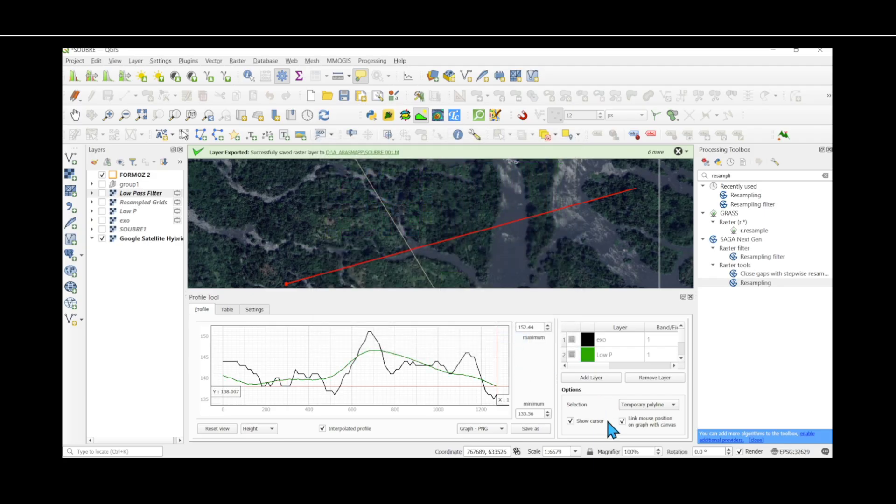
{"action": "left_click", "coordinate": [592, 379]}
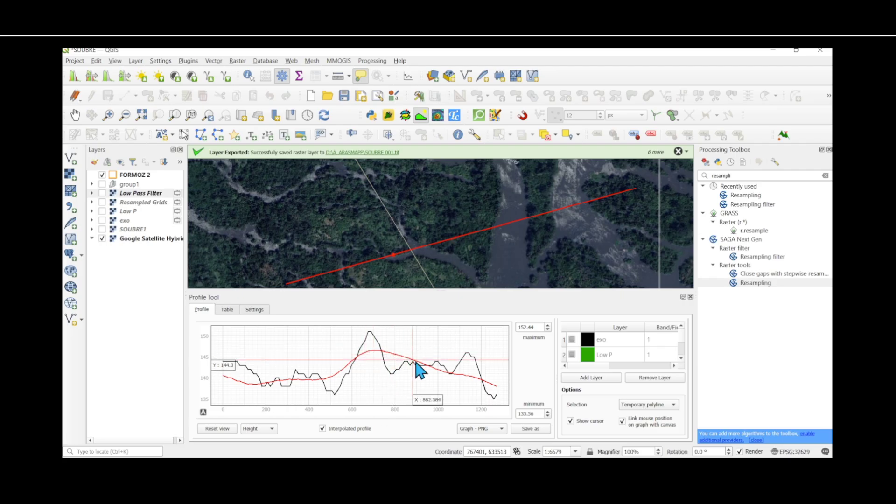
Draw a new profile line across the river channels to compare the curves of the added elevation layers
{"action": "left_click", "coordinate": [270, 267]}
{"action": "double_click", "coordinate": [626, 196]}
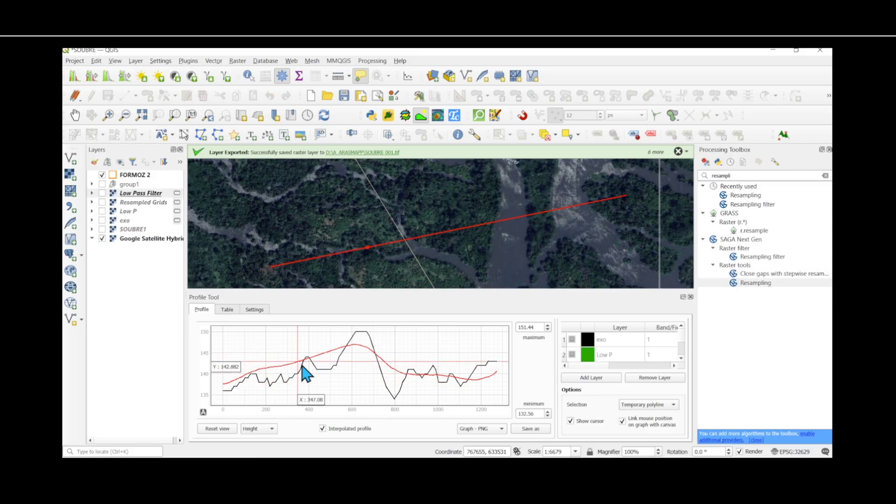
{"action": "scroll", "coordinate": [360, 230], "scroll_direction": "down", "scroll_amount": 1}
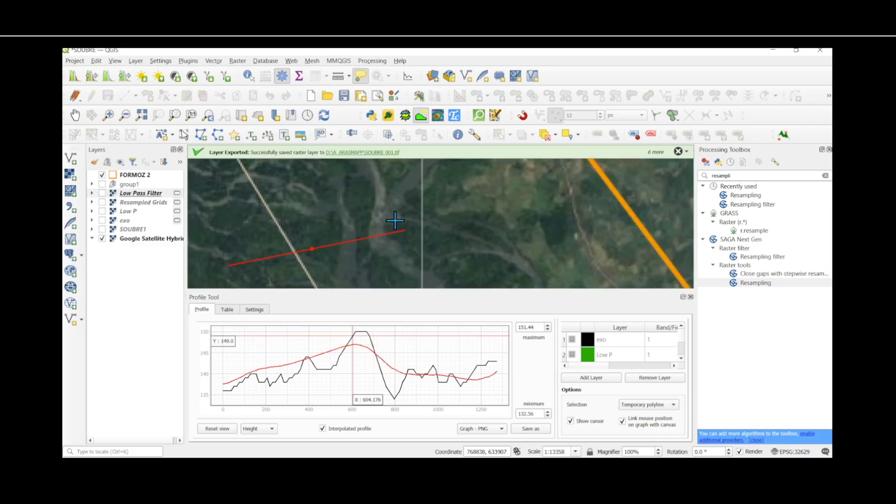
Draw a longer profile line across the Sassandra River channels to plot the exo, Low P and Low Pass Filter layers
{"action": "left_click", "coordinate": [492, 188]}
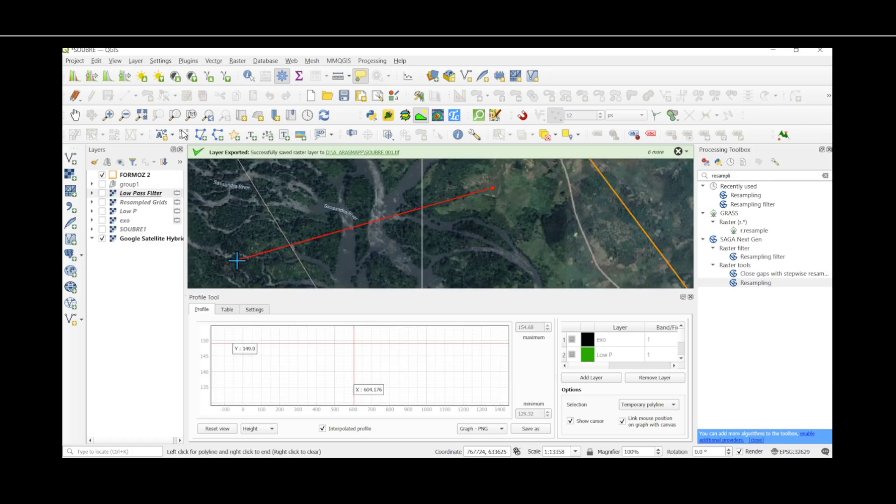
{"action": "scroll", "coordinate": [238, 254], "scroll_direction": "down", "scroll_amount": 1}
{"action": "right_click", "coordinate": [242, 255]}
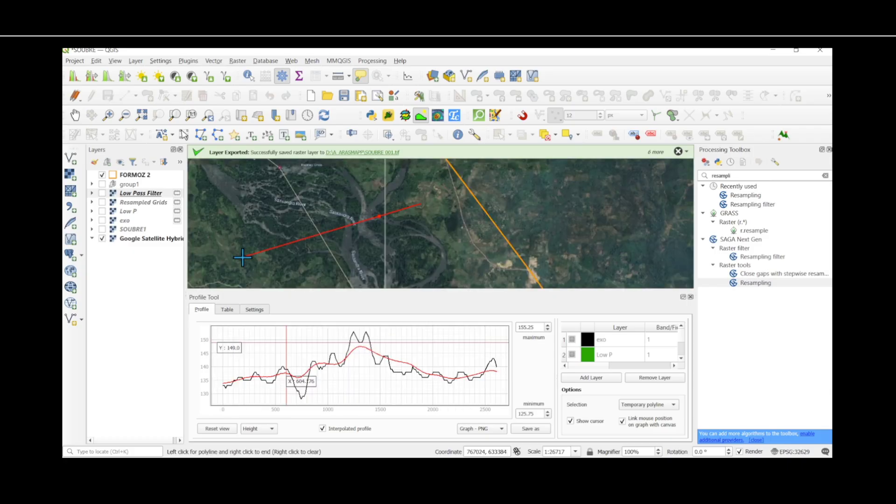
Enlarge the profile graph area and compare the smoothed curve with the exo curve along the new line
{"action": "scroll", "coordinate": [255, 383], "scroll_direction": "up", "scroll_amount": 2}
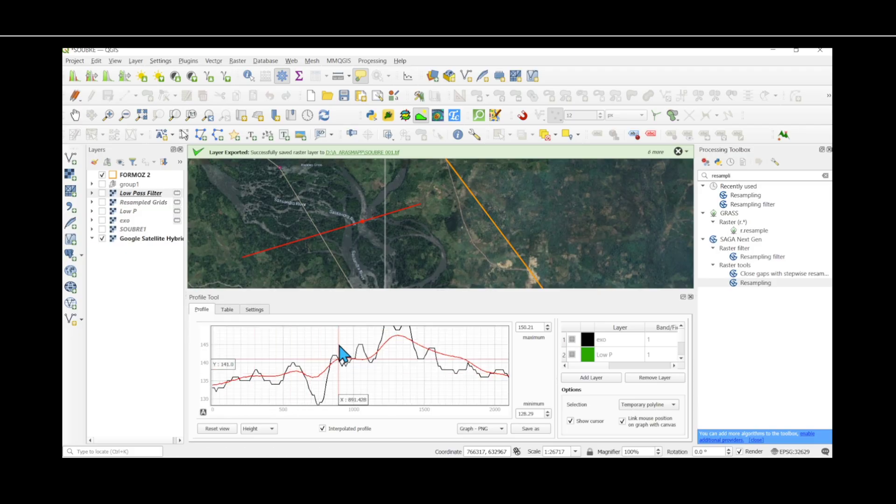
{"action": "left_click_drag", "start_coordinate": [380, 289], "coordinate": [379, 258]}
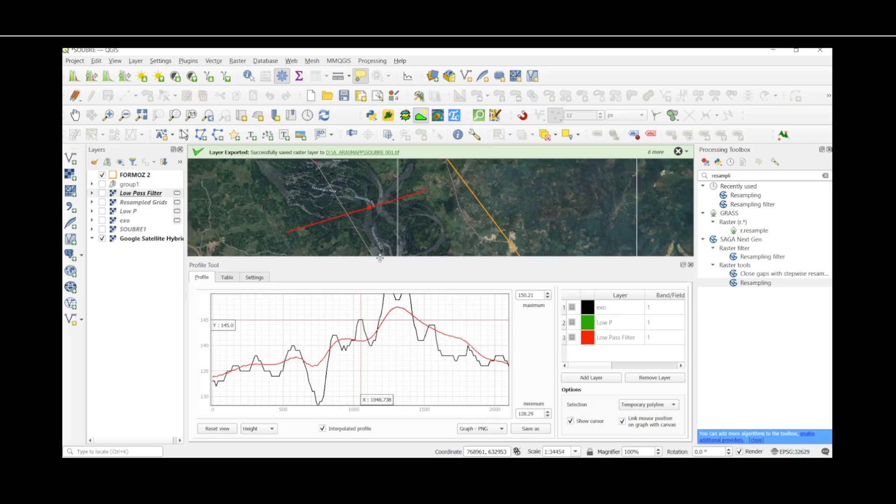
{"action": "scroll", "coordinate": [311, 217], "scroll_direction": "up", "scroll_amount": 1}
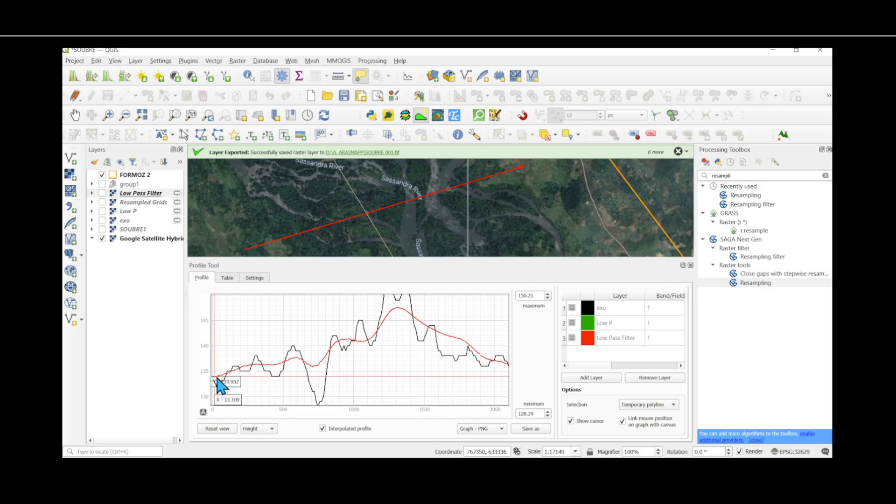
{"action": "scroll", "coordinate": [226, 394], "scroll_direction": "up", "scroll_amount": 1}
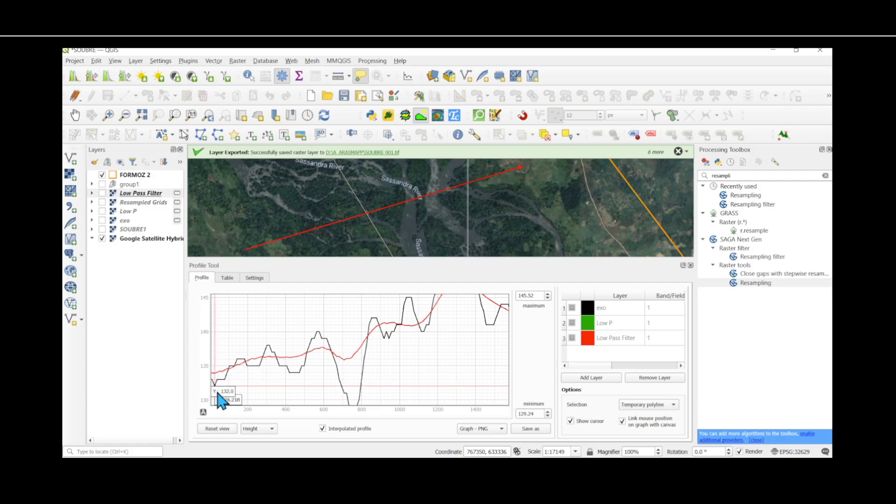
{"action": "scroll", "coordinate": [223, 380], "scroll_direction": "down", "scroll_amount": 2}
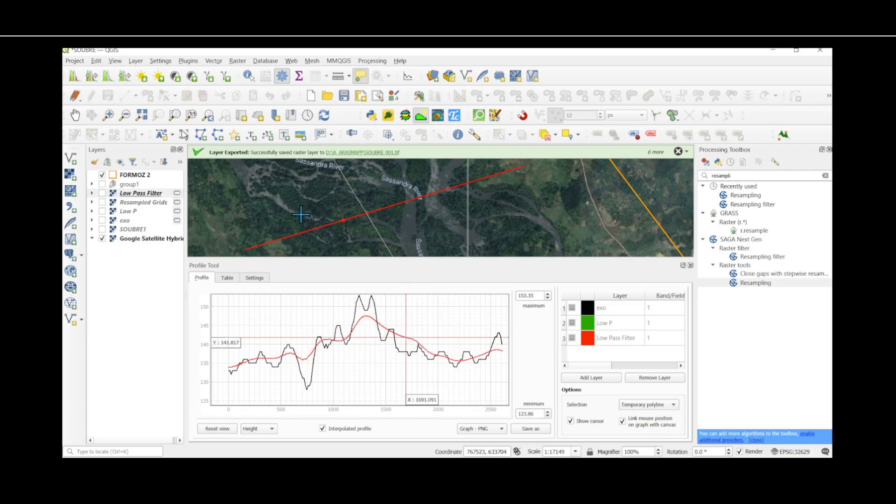
Show the Low P and exo layers and read the Low Pass Filter layer's raster information and coordinate system
{"action": "left_click", "coordinate": [101, 211]}
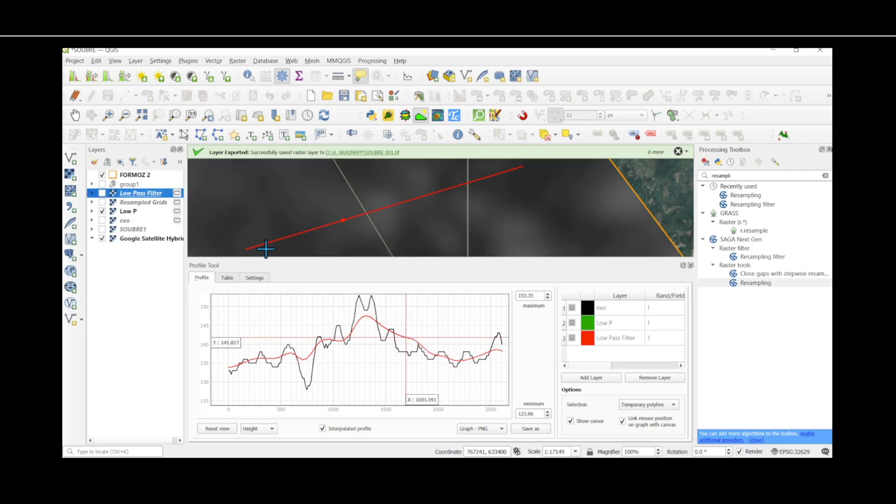
{"action": "left_click", "coordinate": [121, 211]}
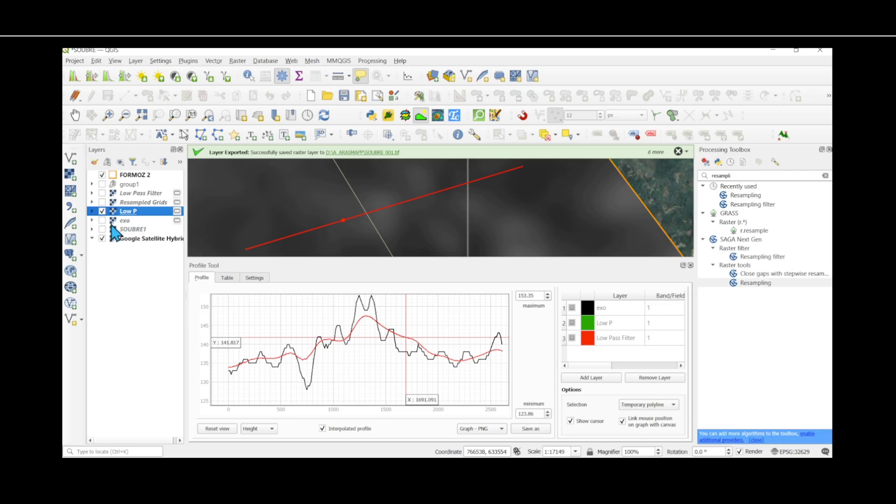
{"action": "right_click", "coordinate": [119, 193]}
{"action": "left_click", "coordinate": [150, 422]}
{"action": "scroll", "coordinate": [254, 268], "scroll_direction": "down", "scroll_amount": 5}
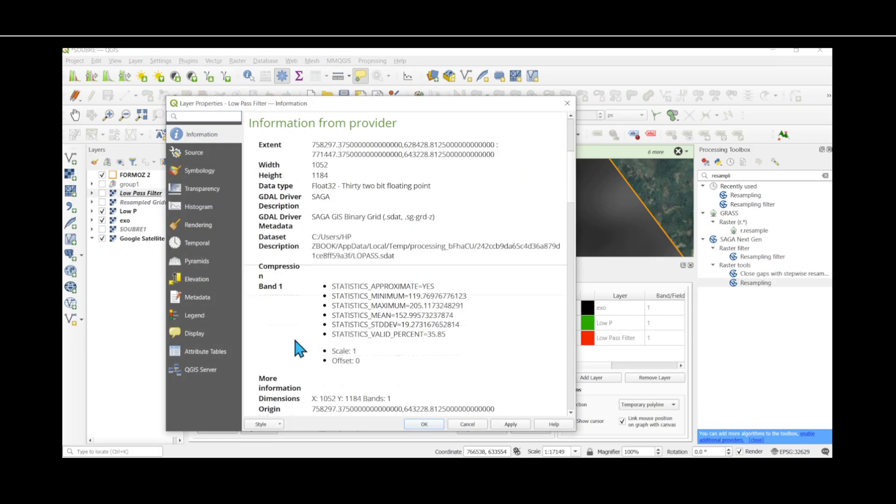
{"action": "scroll", "coordinate": [330, 369], "scroll_direction": "down", "scroll_amount": 8}
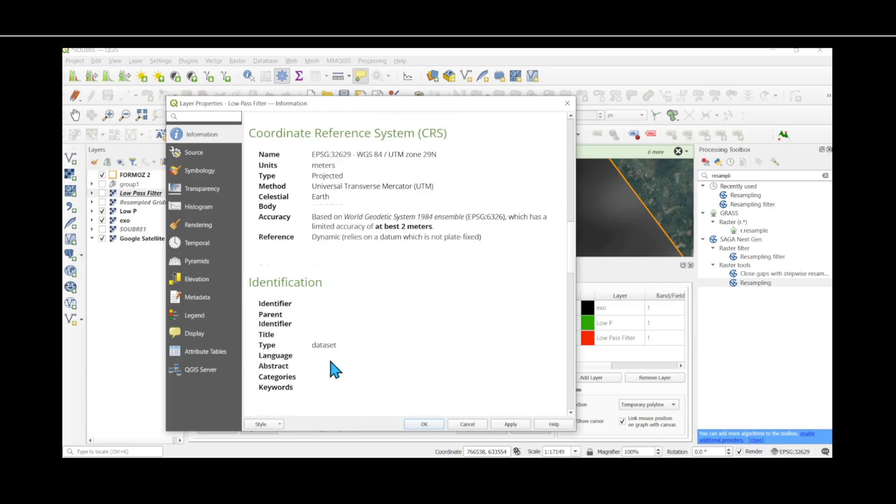
{"action": "left_click", "coordinate": [567, 103]}
Check the pixel size in the Resampled Grids layer's properties
{"action": "right_click", "coordinate": [142, 202]}
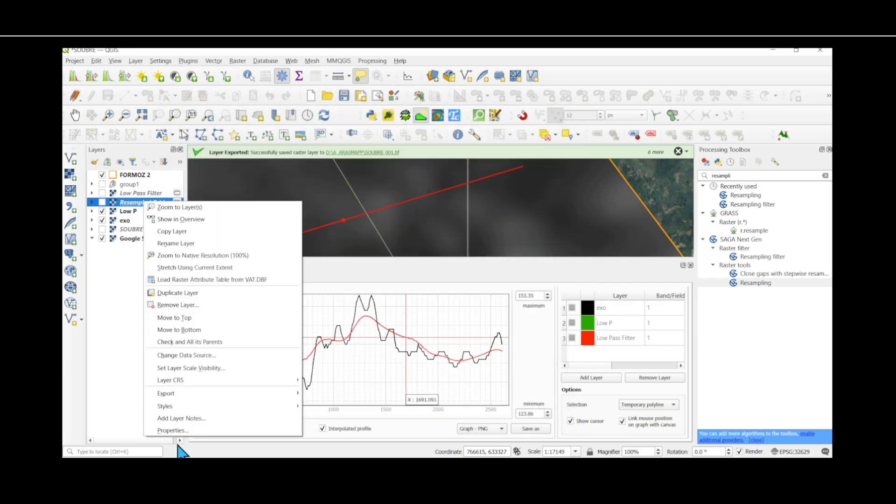
{"action": "left_click", "coordinate": [172, 430]}
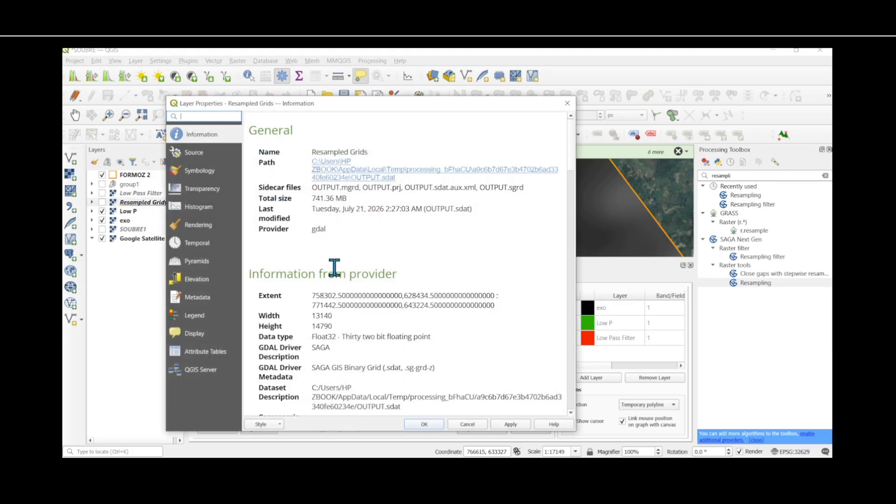
{"action": "scroll", "coordinate": [334, 268], "scroll_direction": "down", "scroll_amount": 9}
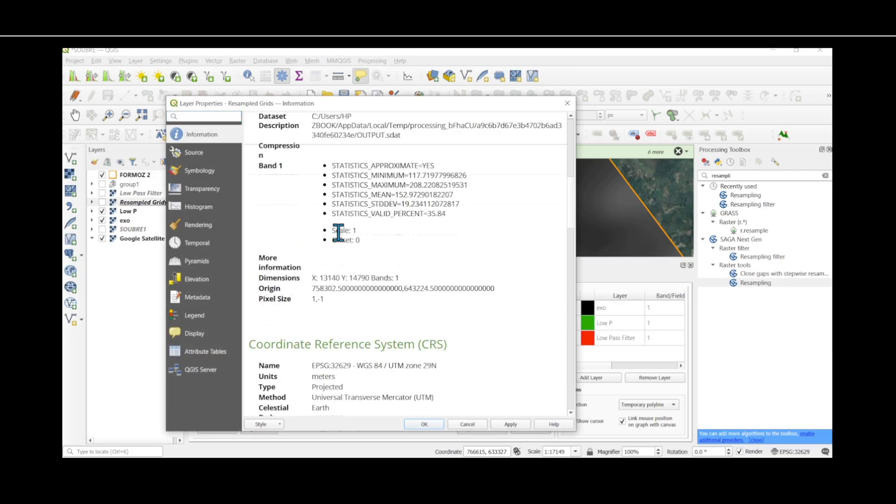
{"action": "scroll", "coordinate": [339, 233], "scroll_direction": "down", "scroll_amount": 3}
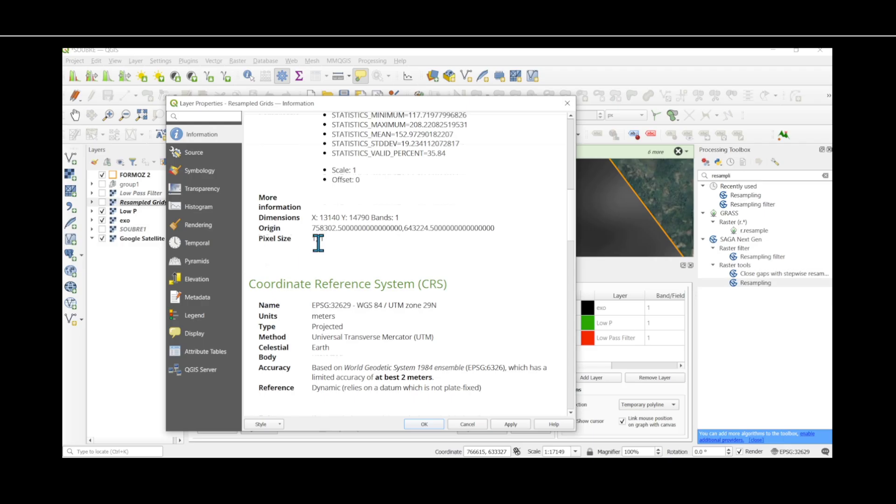
{"action": "left_click", "coordinate": [567, 103]}
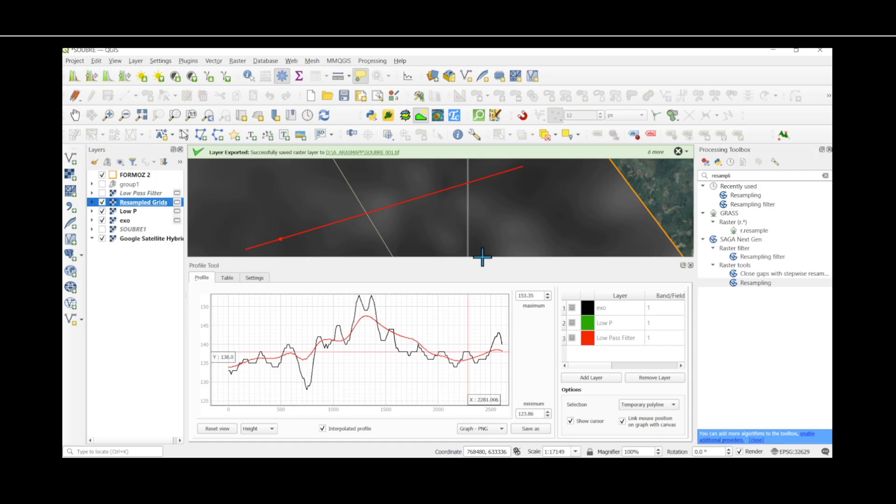
Hide the Low P, exo and Google Satellite Hybrid layers, leaving the three contour layers on a blank background
{"action": "scroll", "coordinate": [510, 178], "scroll_direction": "down", "scroll_amount": 2}
{"action": "scroll", "coordinate": [502, 197], "scroll_direction": "up", "scroll_amount": 2}
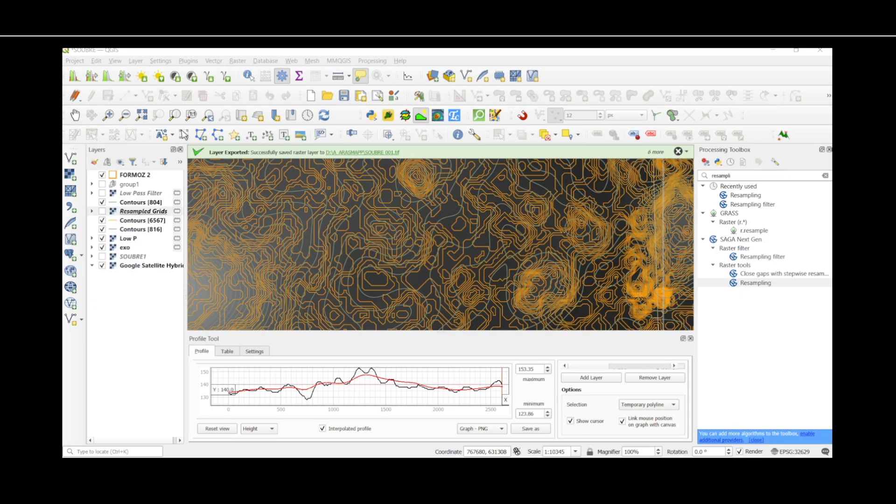
{"action": "scroll", "coordinate": [361, 232], "scroll_direction": "up", "scroll_amount": 1}
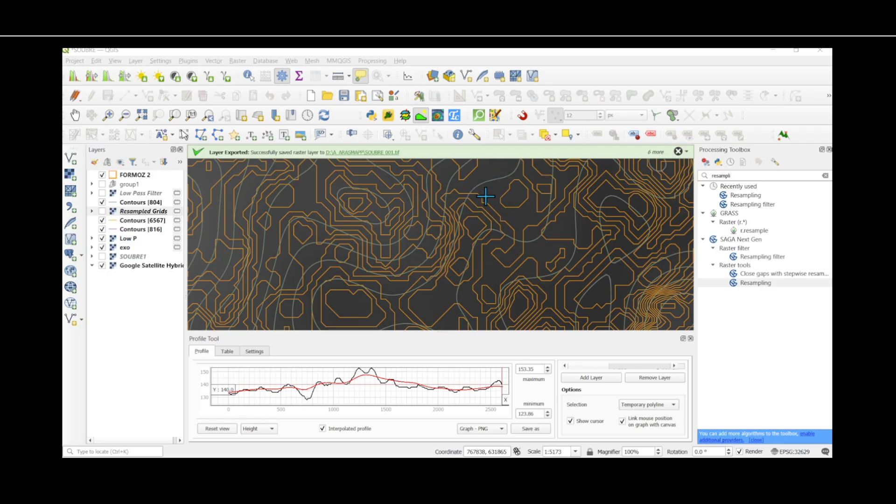
{"action": "scroll", "coordinate": [490, 185], "scroll_direction": "down", "scroll_amount": 2}
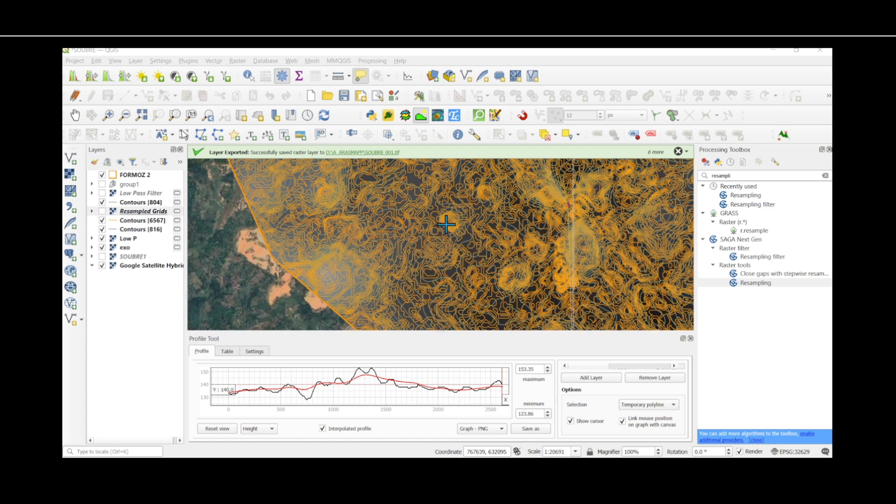
{"action": "left_click", "coordinate": [102, 238]}
{"action": "left_click", "coordinate": [102, 239]}
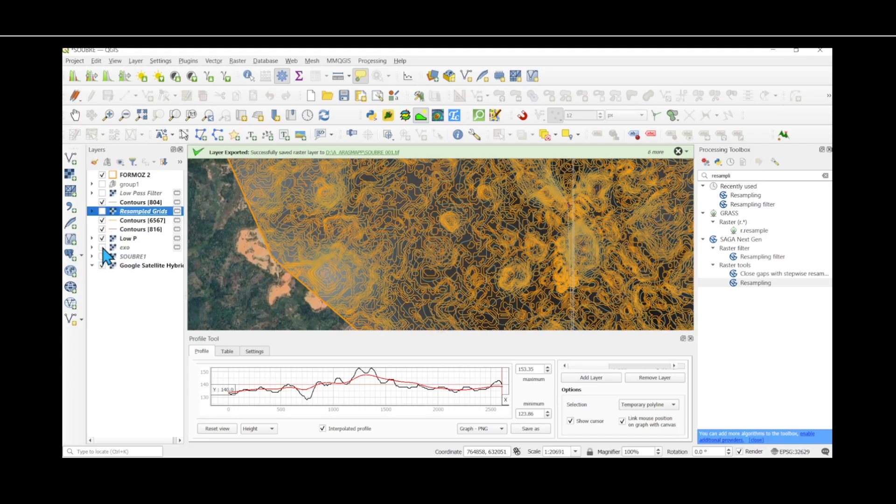
{"action": "left_click", "coordinate": [102, 238]}
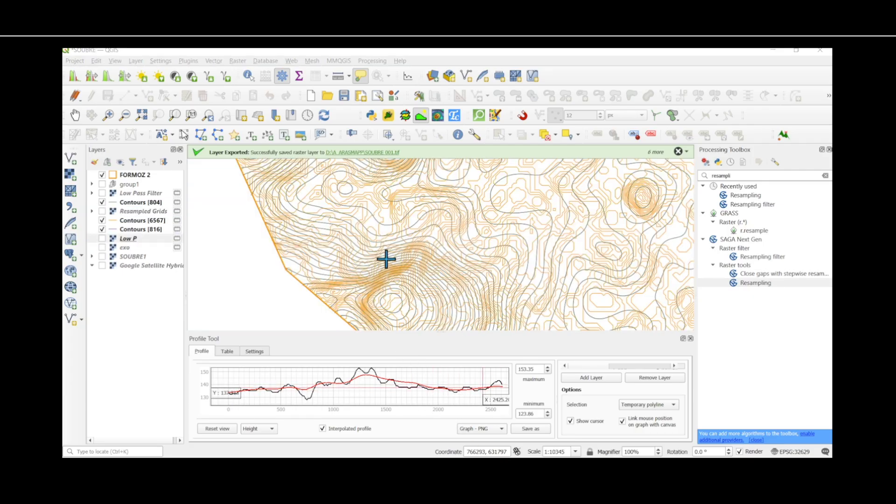
Compare the smooth contour lines with the jagged orange ones at several scales across the FORMOZ 2 area
{"action": "scroll", "coordinate": [386, 259], "scroll_direction": "up", "scroll_amount": 3}
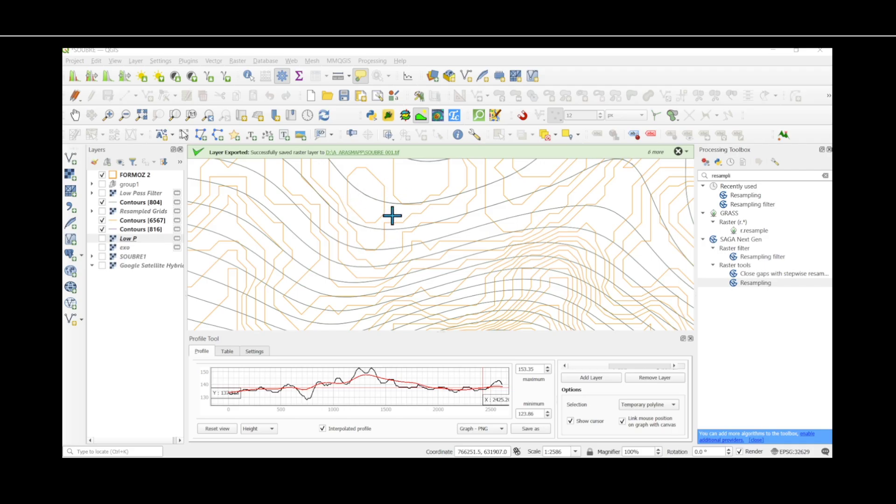
{"action": "scroll", "coordinate": [332, 224], "scroll_direction": "down", "scroll_amount": 3}
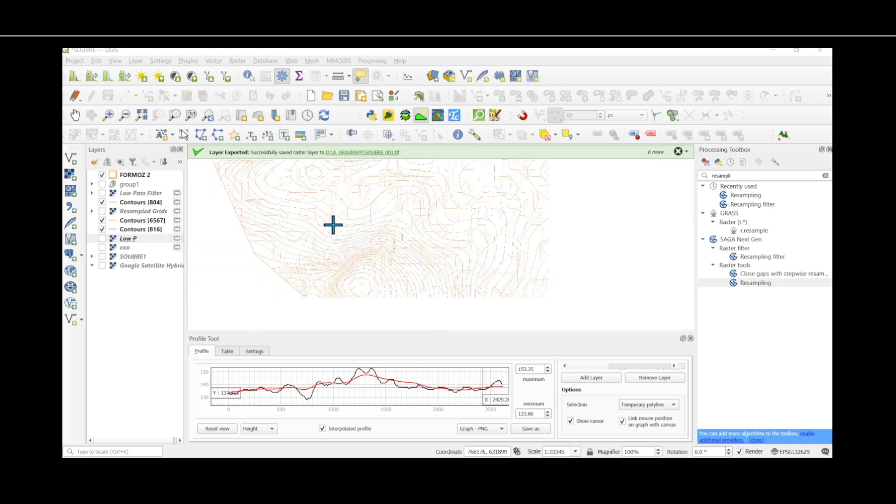
{"action": "left_click_drag", "start_coordinate": [456, 206], "coordinate": [389, 238]}
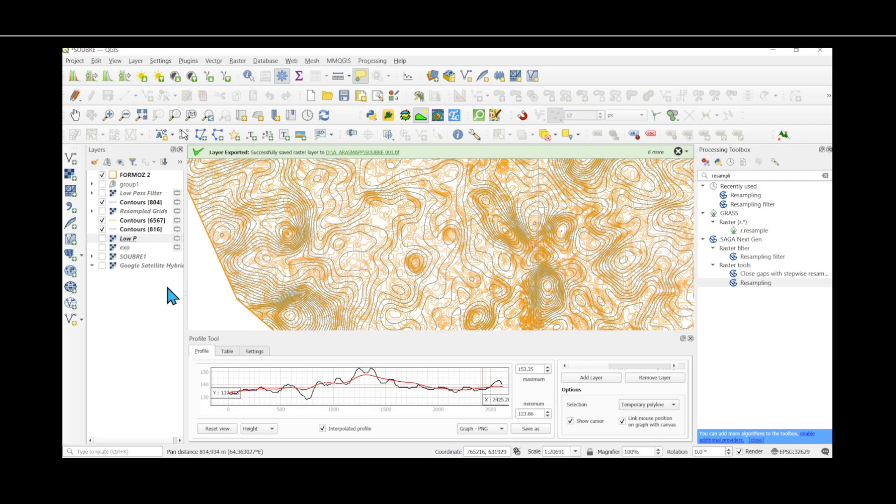
{"action": "scroll", "coordinate": [435, 227], "scroll_direction": "down", "scroll_amount": 2}
{"action": "scroll", "coordinate": [435, 229], "scroll_direction": "up", "scroll_amount": 3}
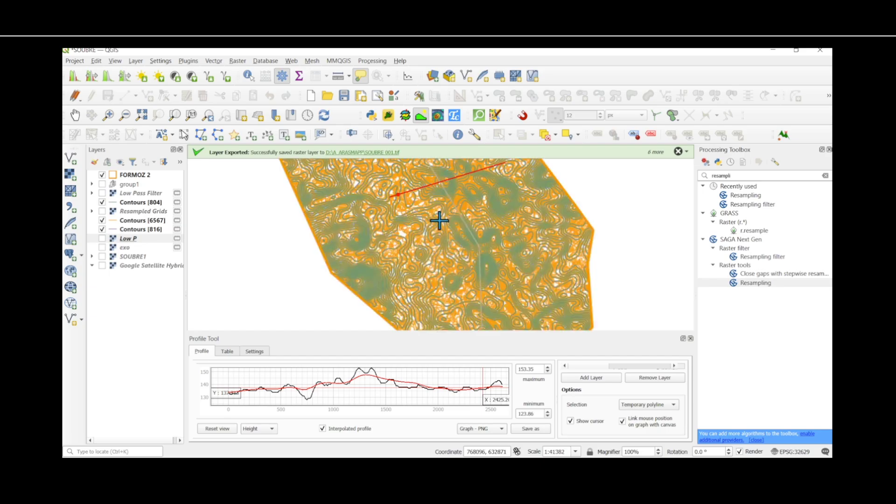